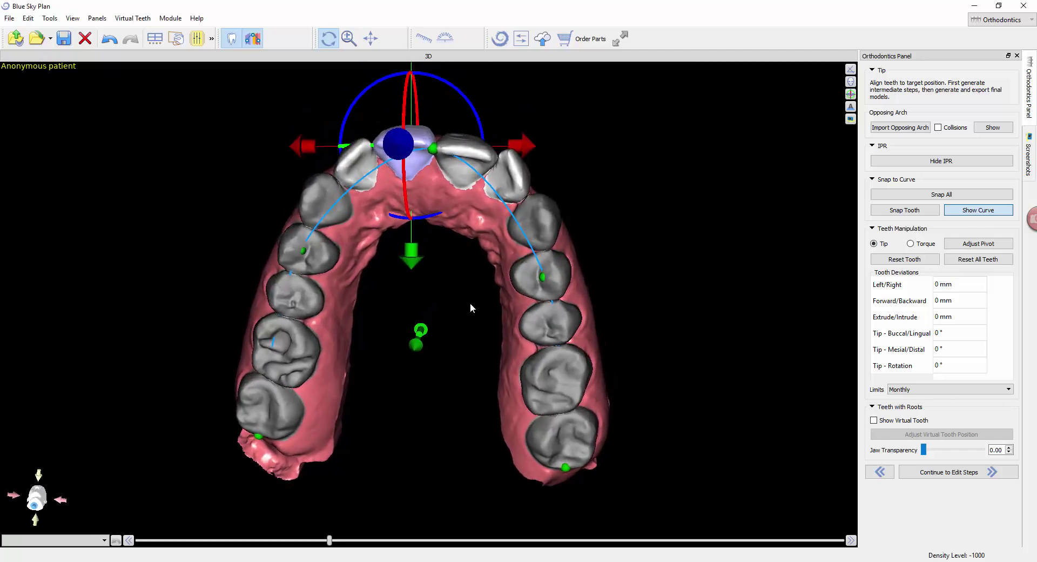
- Show the opposing lower arch to inspect the front bite, then hide it again
scroll(468, 298, "up", 3)
left_click_drag(481, 394, 497, 361)
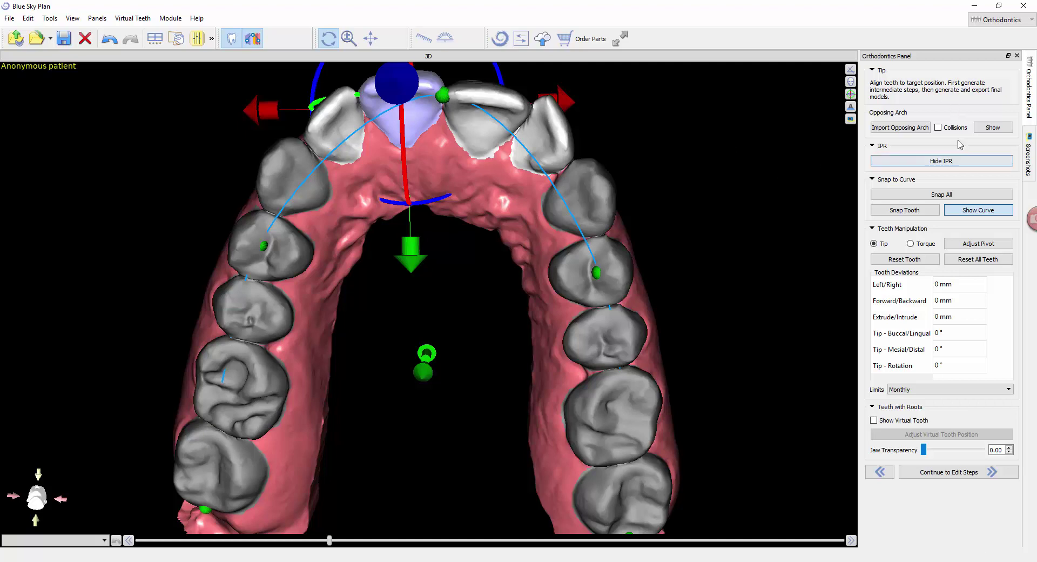
left_click(989, 129)
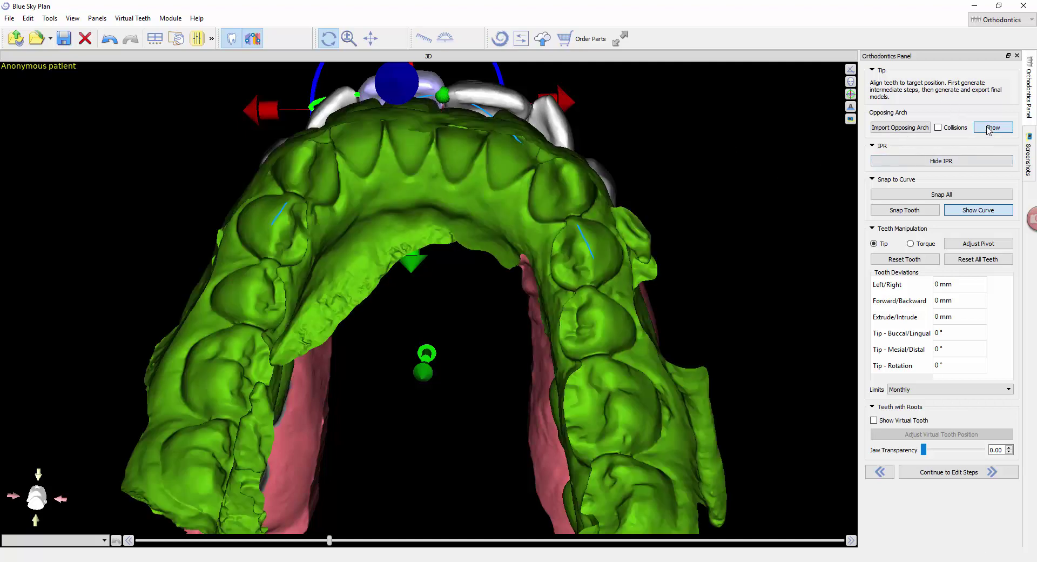
left_click_drag(303, 249, 336, 524)
left_click_drag(586, 147, 670, 248)
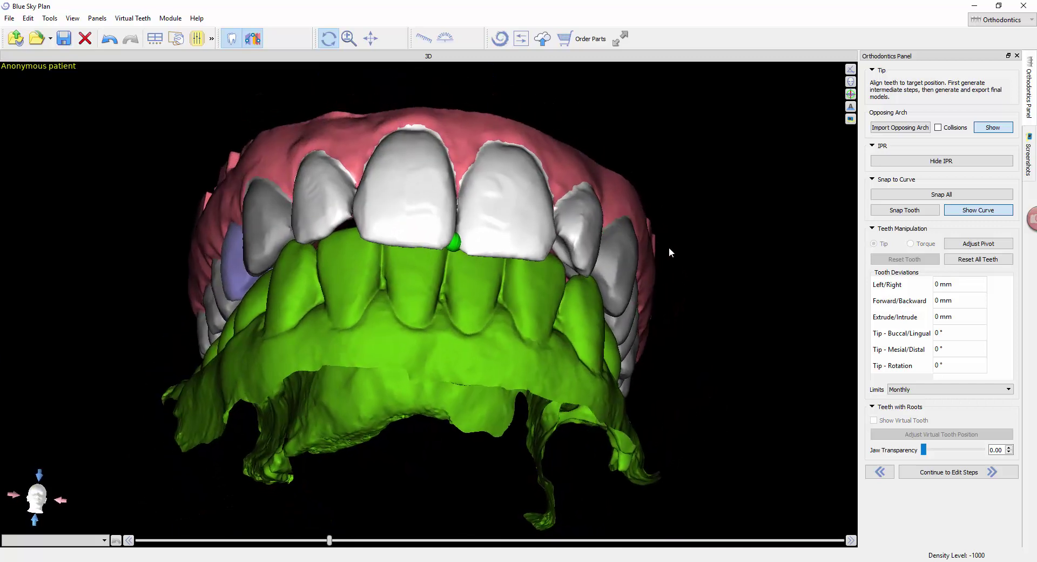
left_click_drag(417, 454, 399, 312)
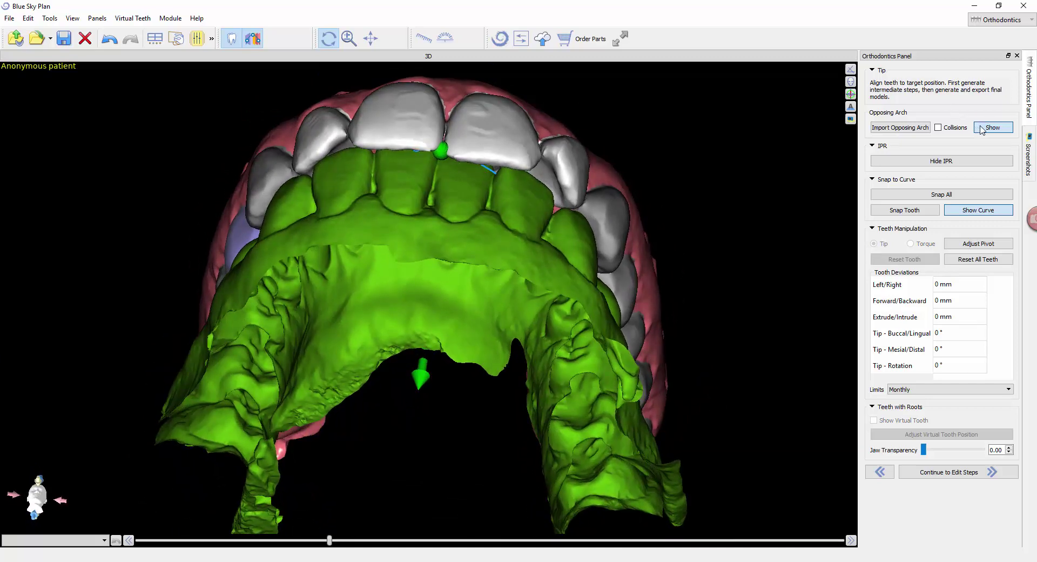
left_click(982, 129)
- Turn on collision colouring and shift the canine -0.8 mm back and 1.6 mm sideways
left_click(939, 128)
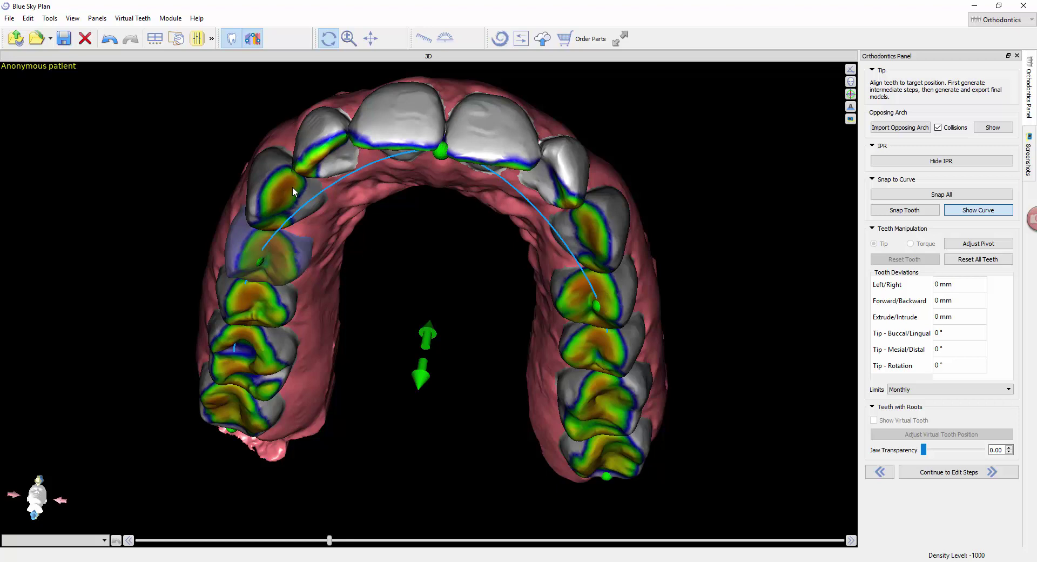
left_click(574, 182)
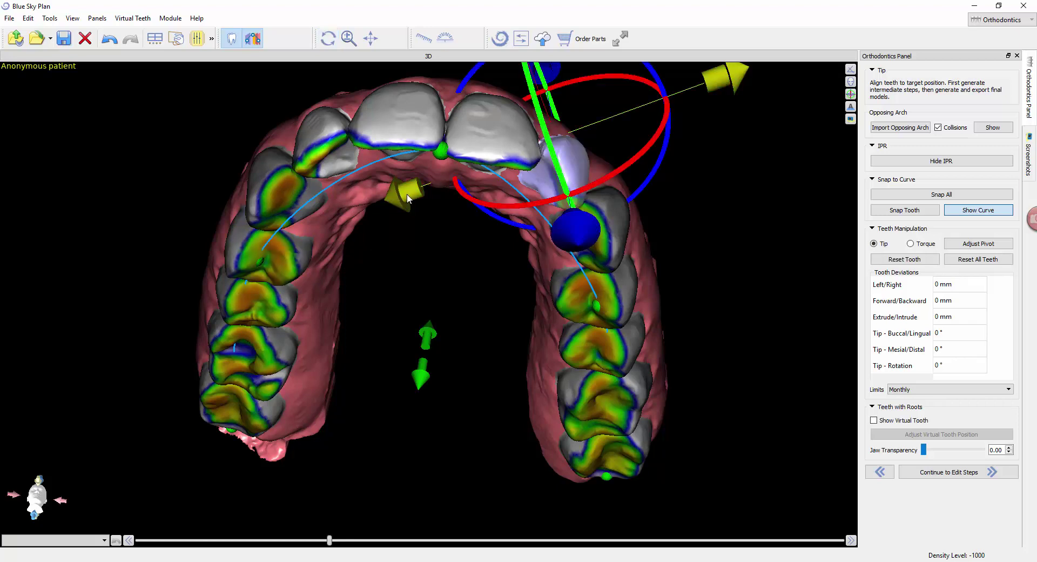
left_click_drag(408, 199, 614, 227)
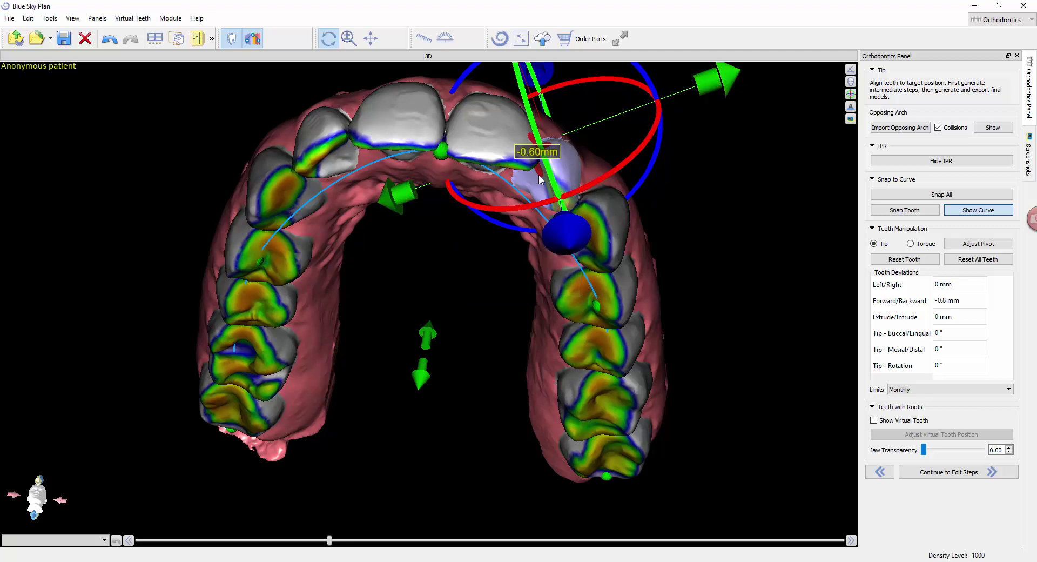
left_click(587, 310)
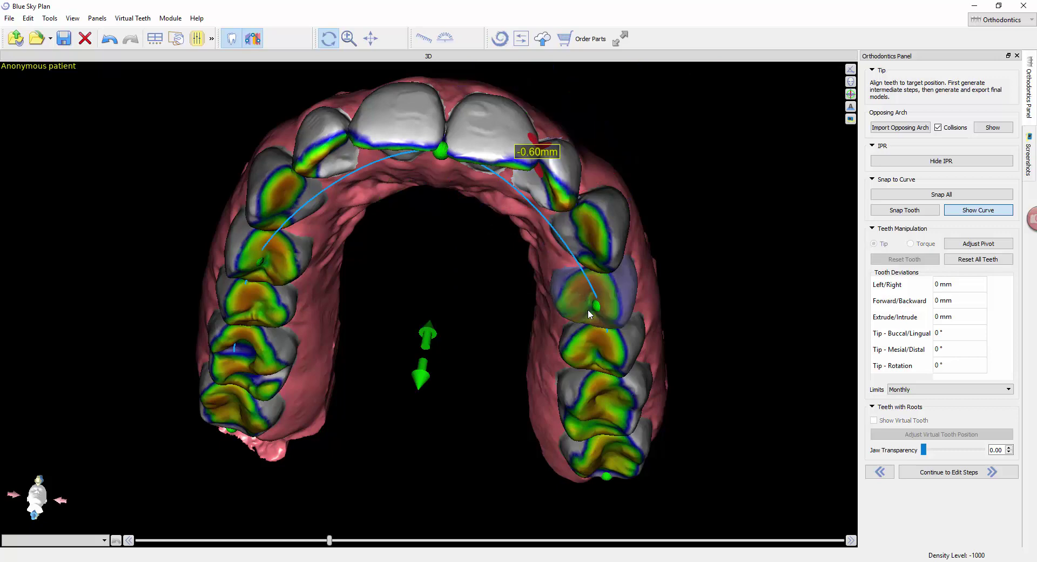
- Recheck the moved canine's bite against the opposing arch, then hide it and view from above
left_click(993, 127)
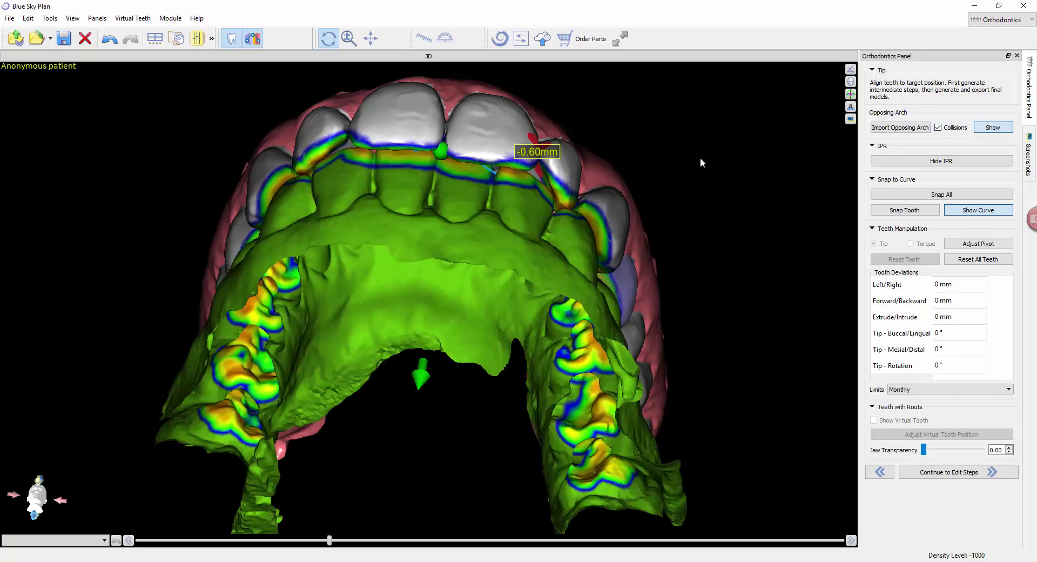
left_click_drag(700, 157, 491, 240)
left_click_drag(545, 219, 675, 84)
left_click(575, 169)
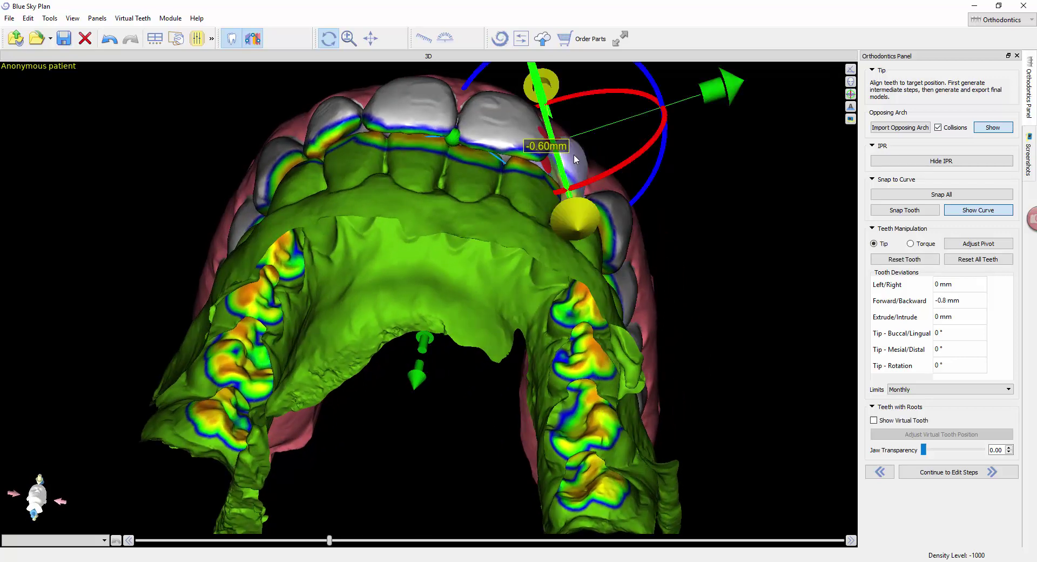
left_click_drag(574, 154, 488, 85)
scroll(472, 106, "down", 1)
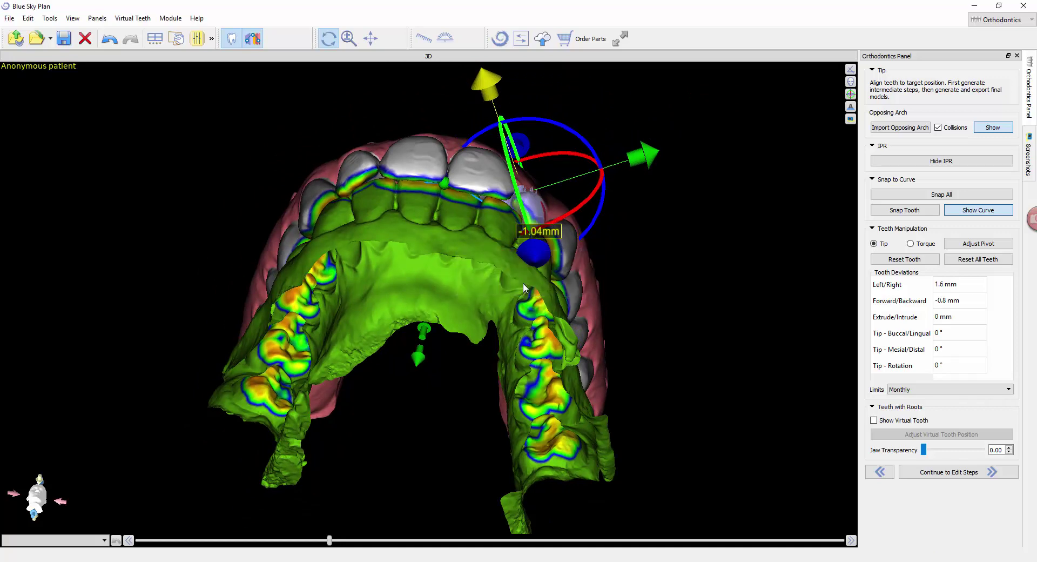
left_click(986, 128)
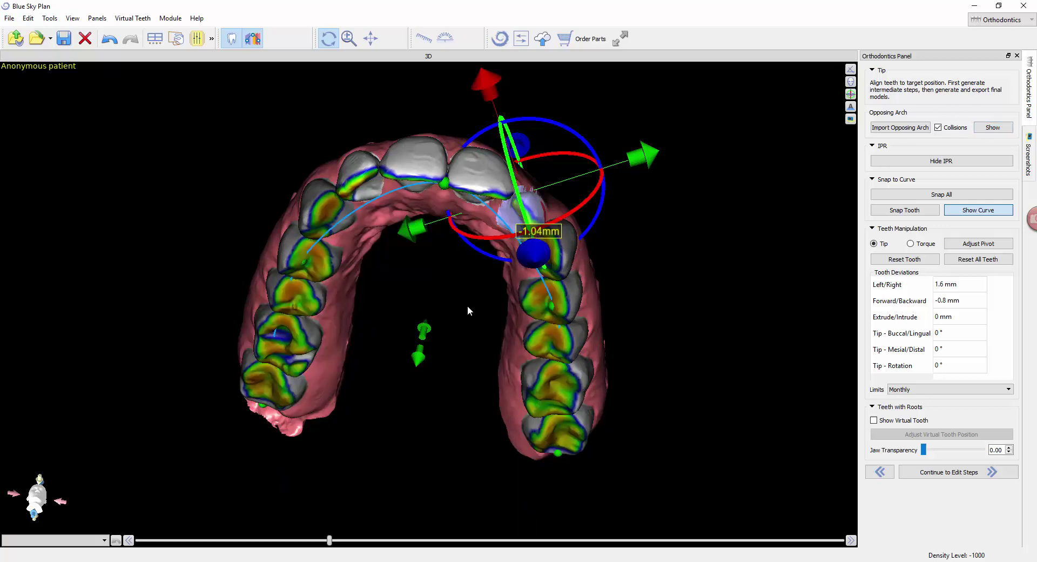
left_click(537, 342)
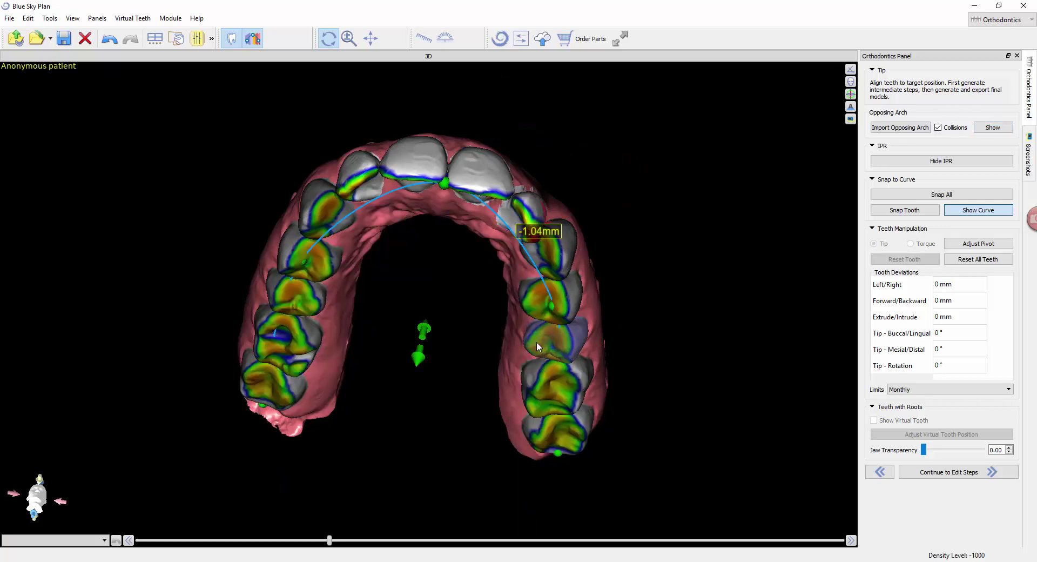
left_click_drag(510, 355, 563, 92)
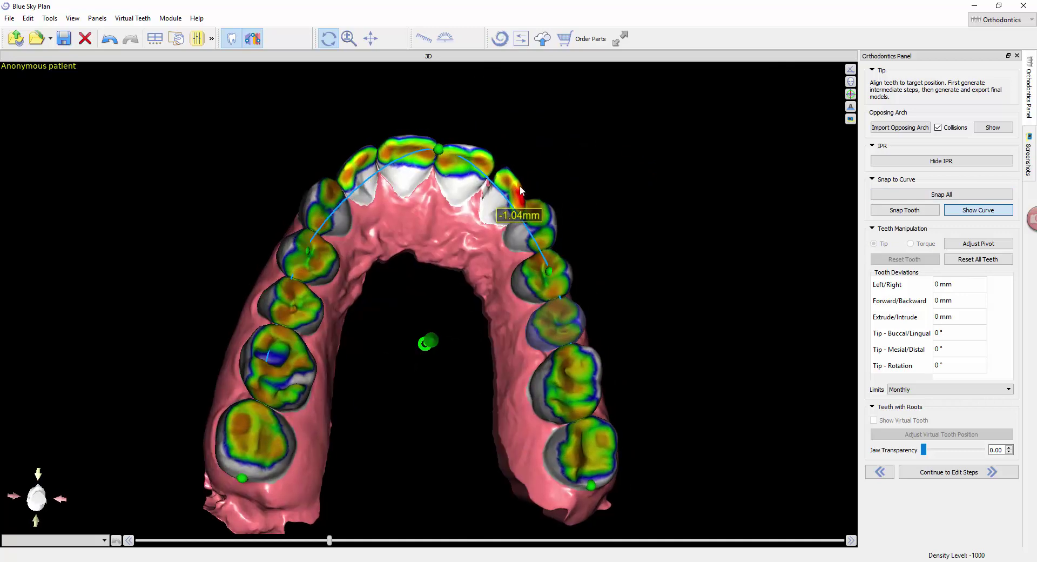
left_click_drag(521, 190, 594, 136)
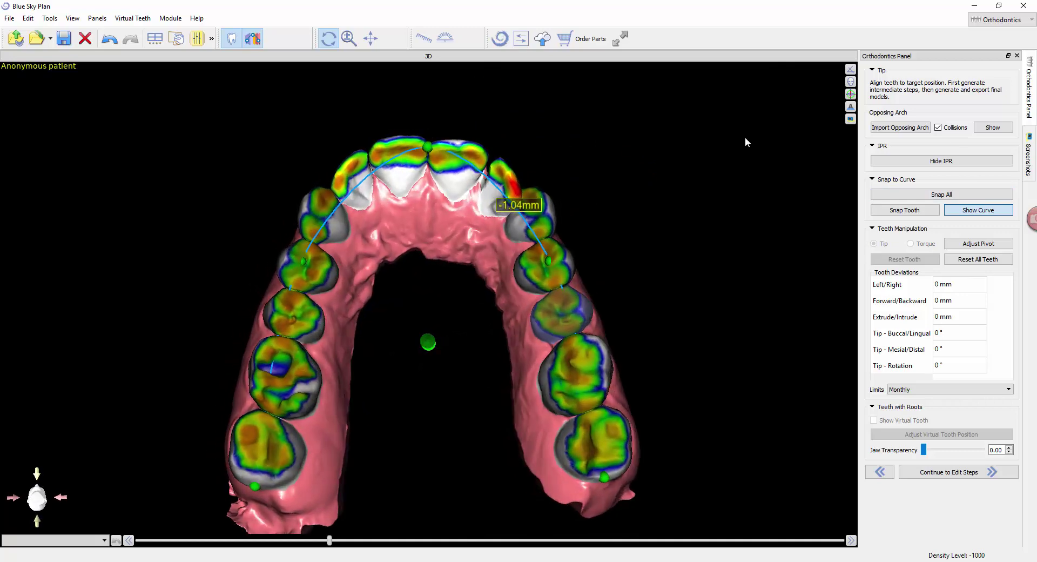
- Turn off collision colouring and zoom in on the front teeth
left_click(939, 128)
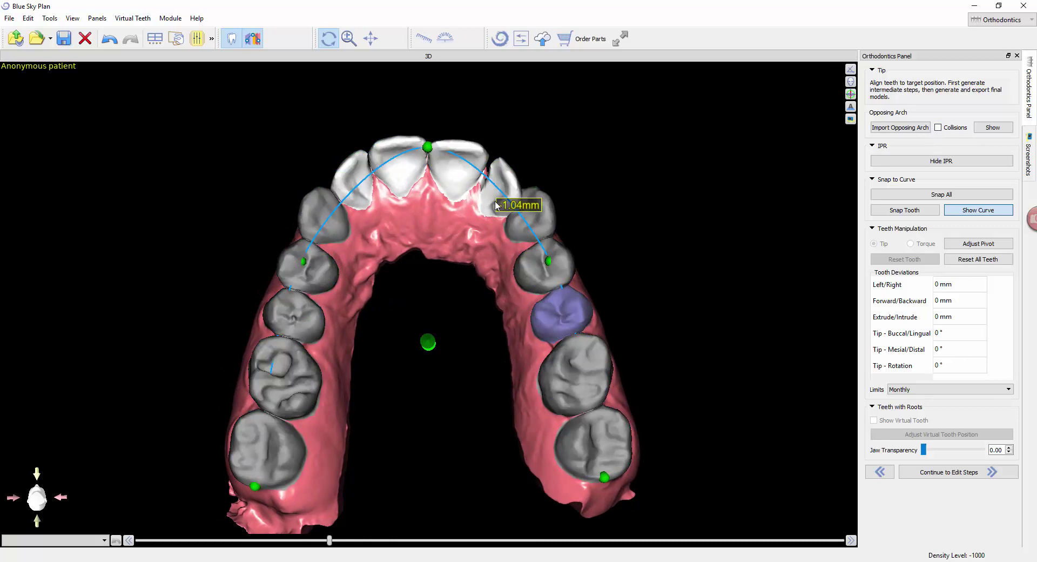
left_click_drag(494, 106, 474, 175)
scroll(498, 158, "up", 5)
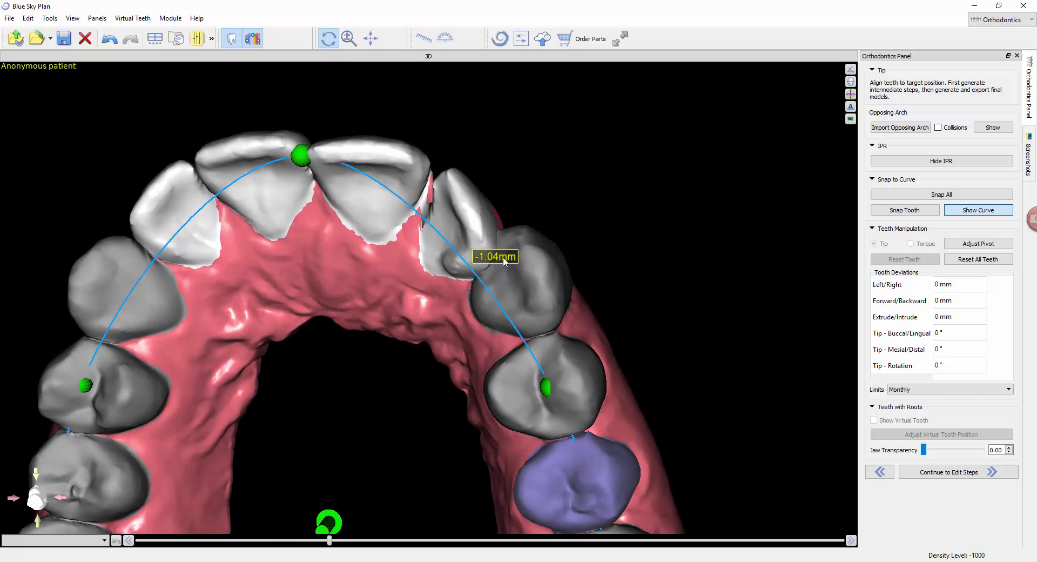
- Toggle the -1.04 mm IPR label beside the canine off and on to compare
left_click(932, 162)
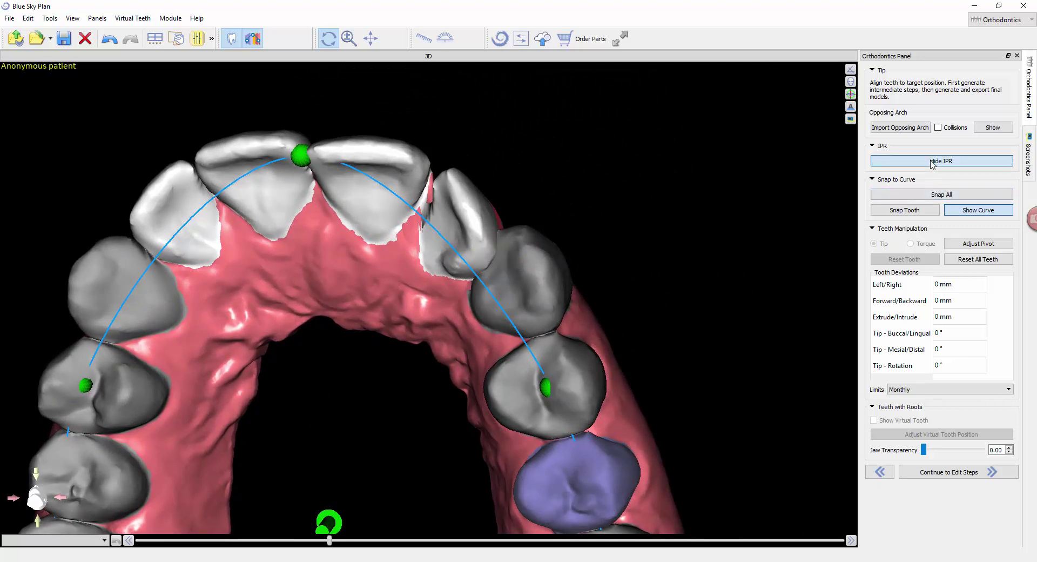
left_click(918, 164)
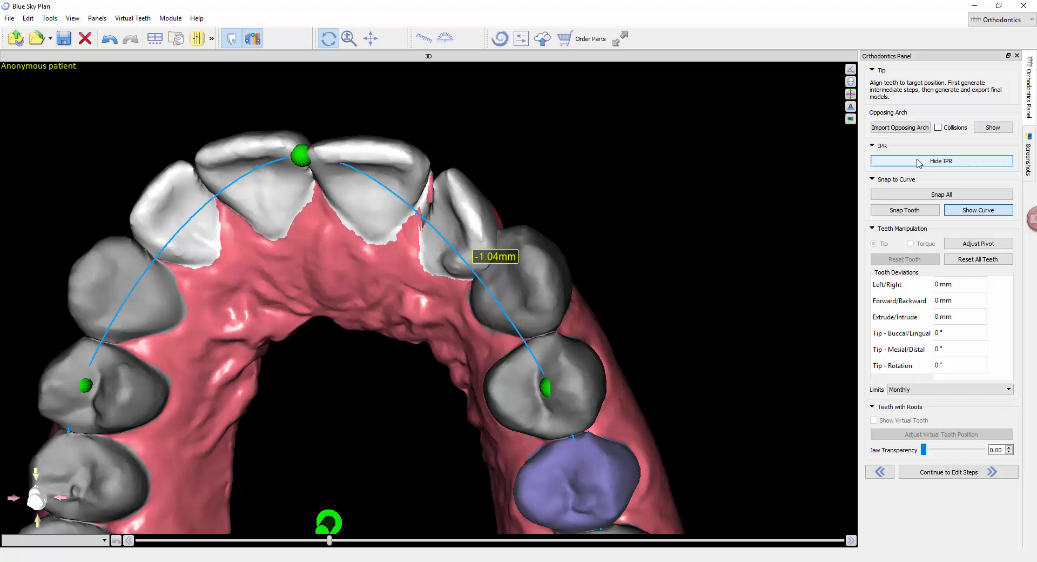
left_click(918, 163)
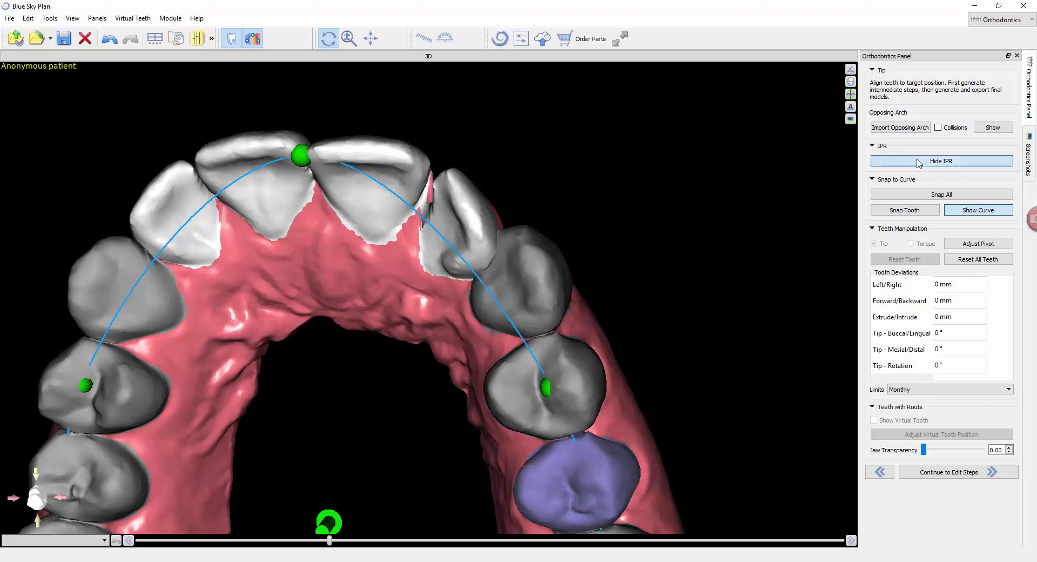
left_click(946, 166)
scroll(456, 284, "down", 3)
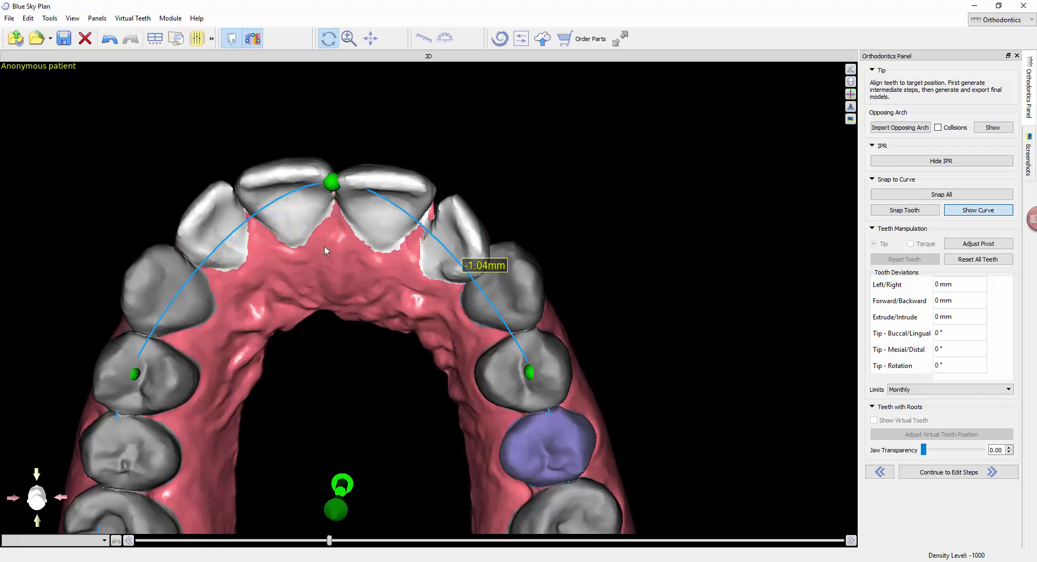
- Hide the -1.04 mm IPR label and pull both ends of the arch curve forward
left_click(930, 160)
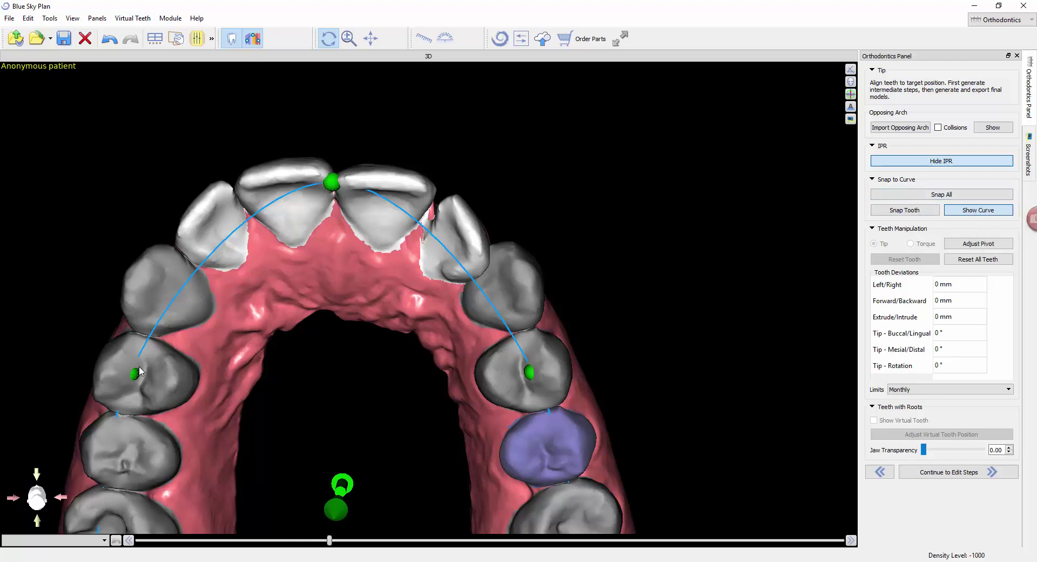
left_click_drag(140, 371, 159, 302)
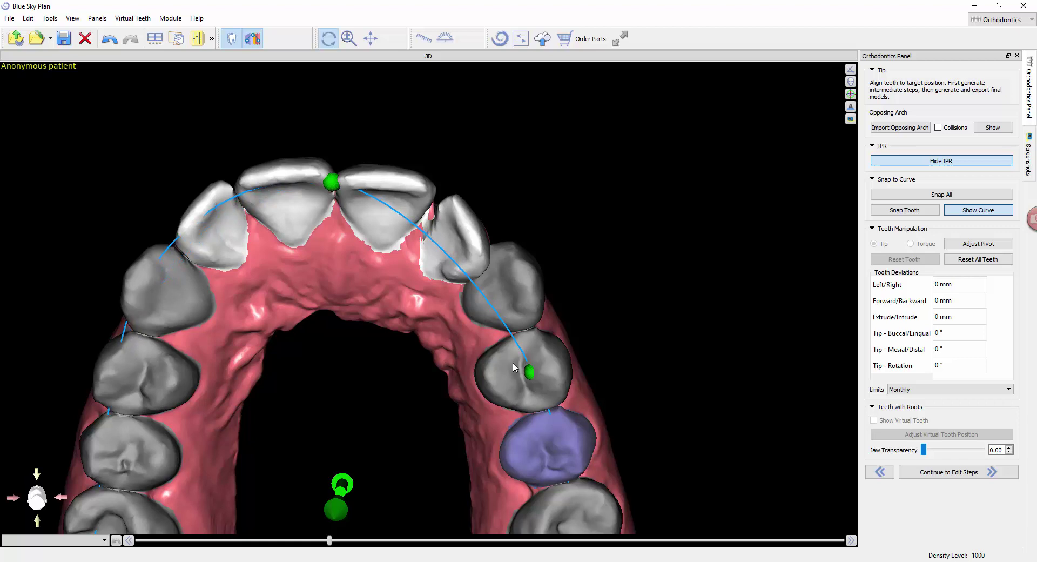
left_click_drag(530, 371, 522, 276)
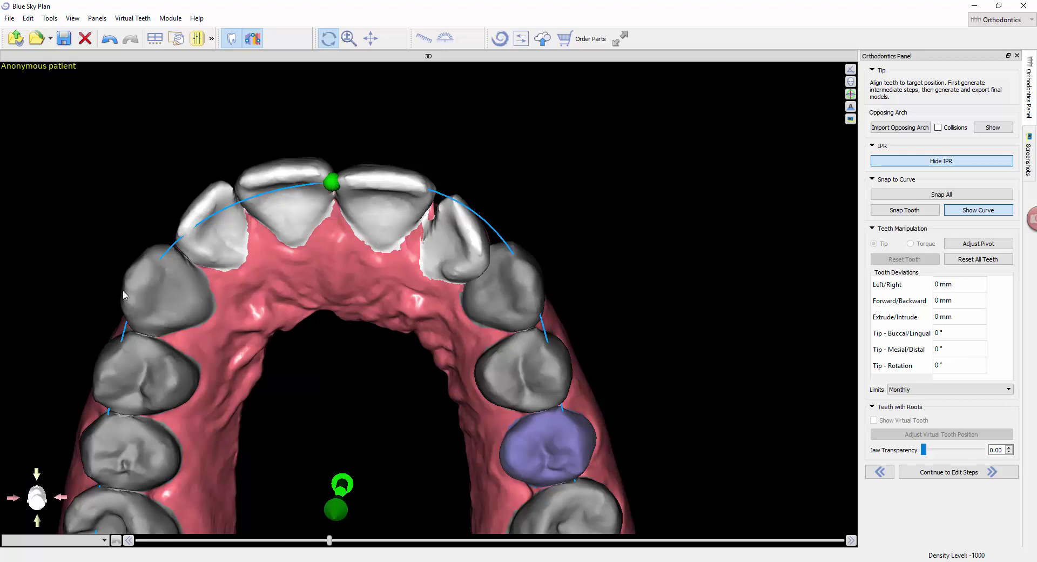
left_click_drag(139, 294, 95, 232)
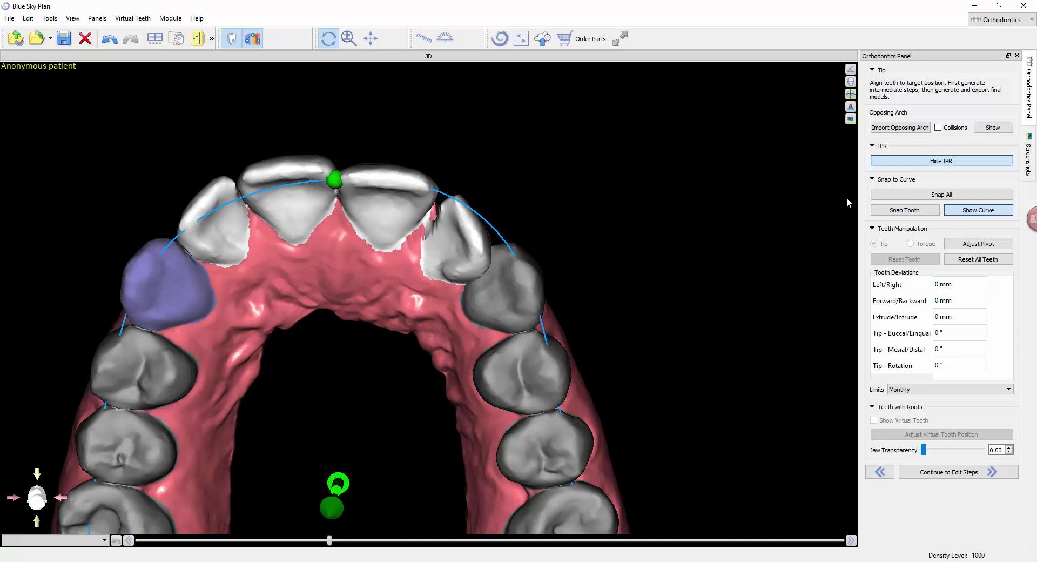
- Redisplay the arch curve, push its molar end points outward and shift the curve down
left_click(983, 216)
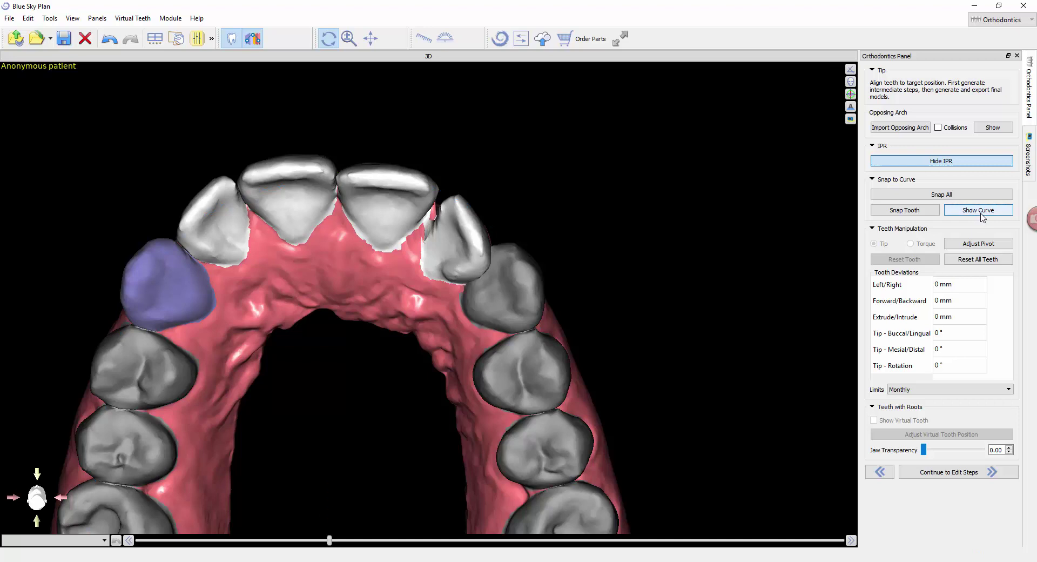
left_click(982, 216)
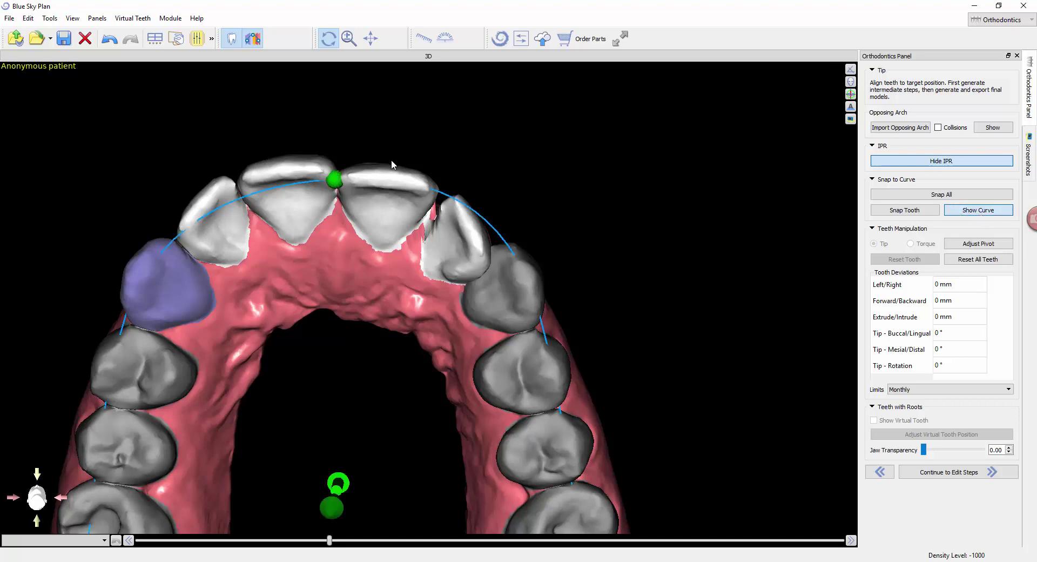
left_click_drag(341, 143, 603, 274)
left_click_drag(516, 482, 443, 358)
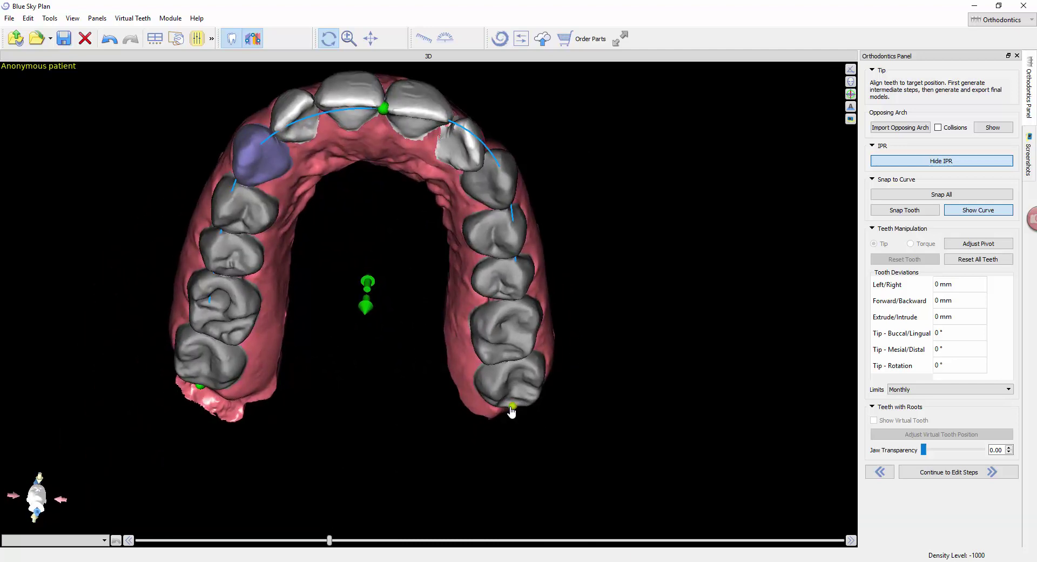
mouse_move(511, 409)
left_mouse_down()
mouse_move(563, 401)
mouse_move(522, 407)
left_mouse_up()
mouse_move(198, 390)
left_mouse_down()
mouse_move(187, 389)
mouse_move(195, 385)
left_mouse_up()
left_click_drag(249, 157, 252, 154)
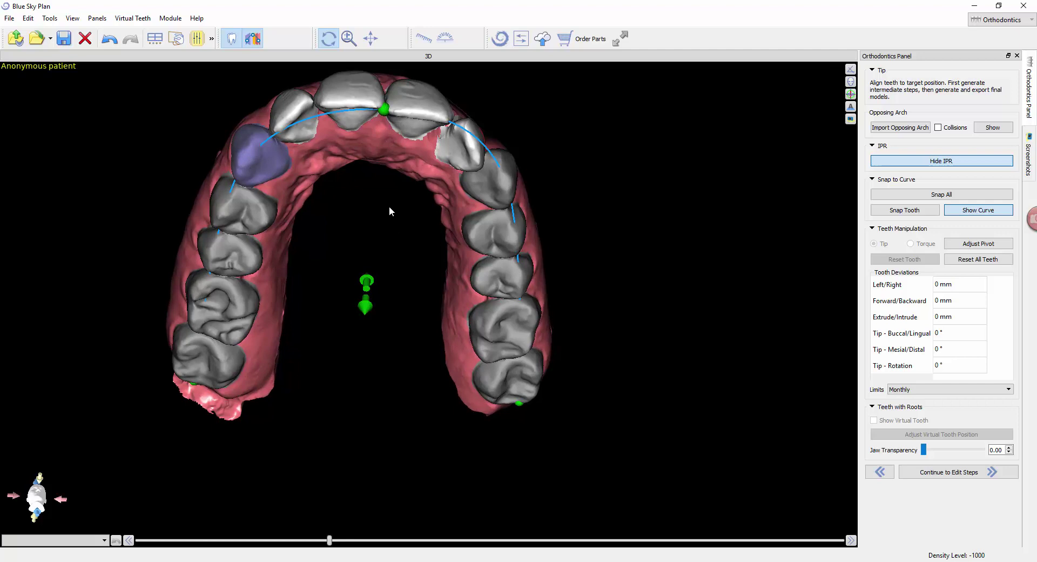
left_click_drag(389, 207, 381, 250)
mouse_move(365, 301)
left_mouse_down()
mouse_move(362, 314)
mouse_move(362, 284)
mouse_move(358, 309)
left_mouse_up()
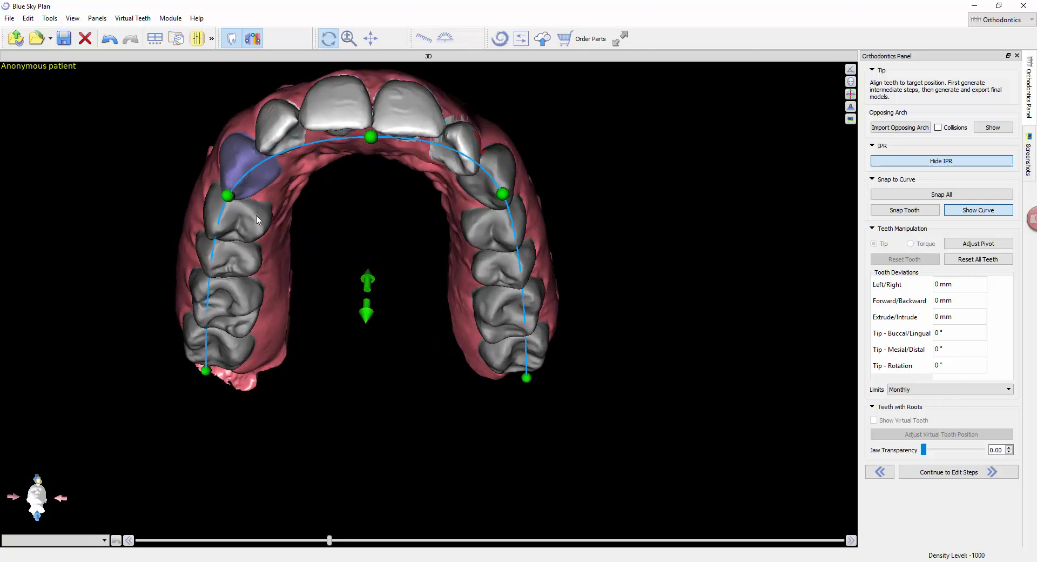
- From an occlusal top view, fine-tune the curve point on the purple tooth and check the fit
left_click_drag(228, 195, 234, 176)
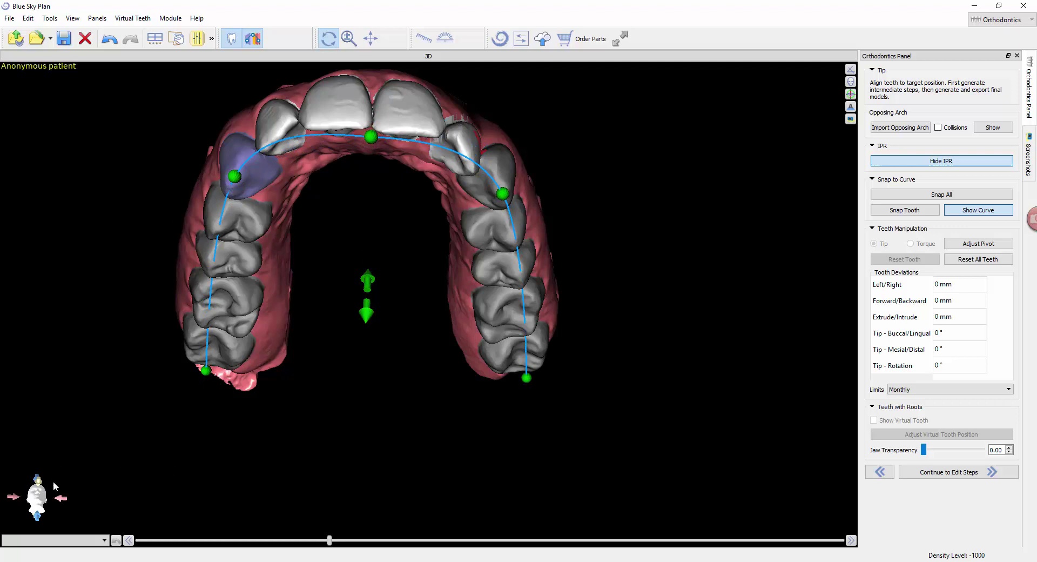
left_click(38, 519)
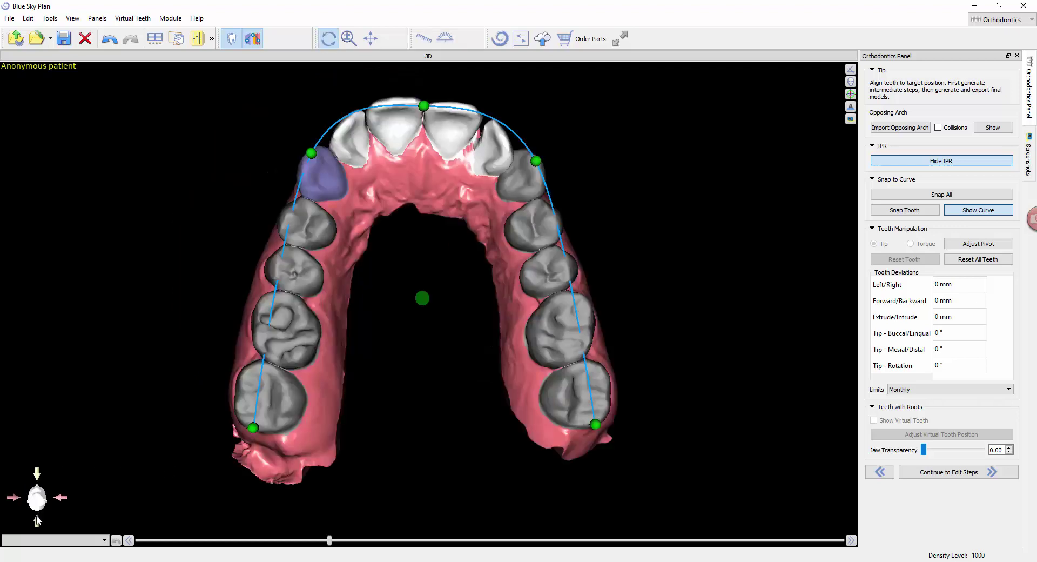
scroll(432, 312, "up", 3)
middle_click_drag(440, 211, 443, 273)
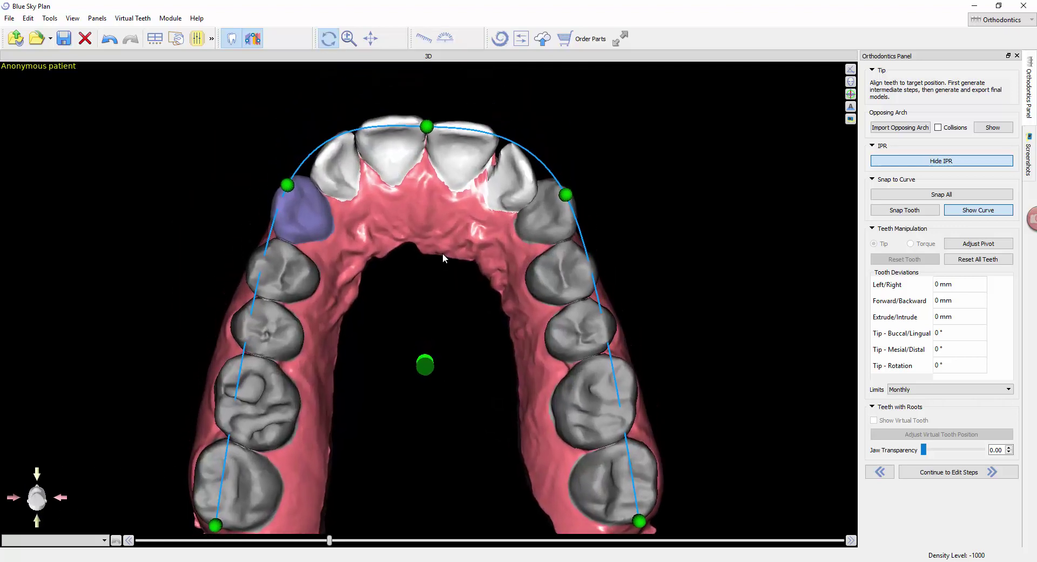
left_click_drag(291, 192, 290, 201)
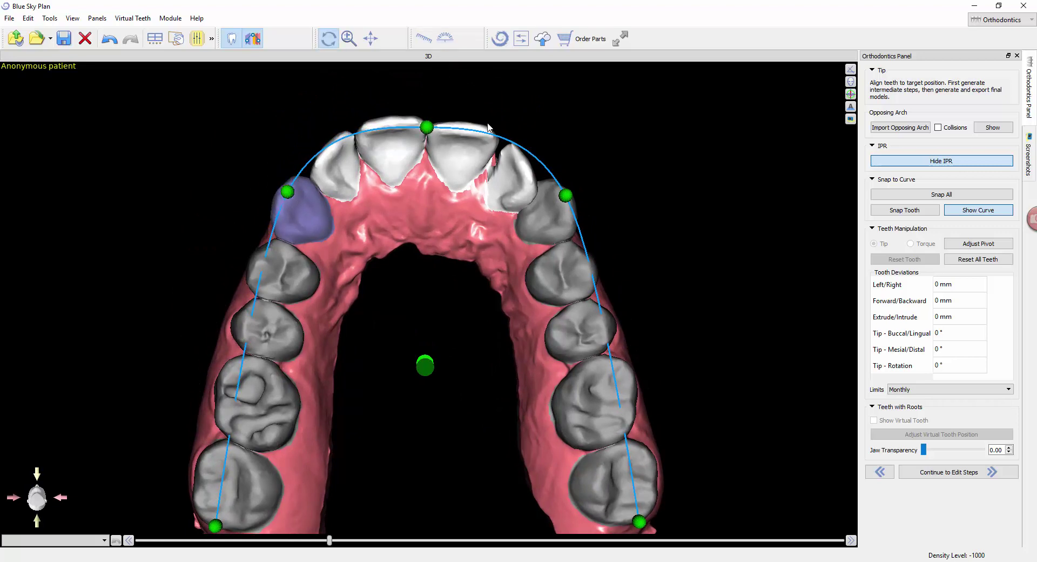
left_click_drag(556, 111, 531, 165)
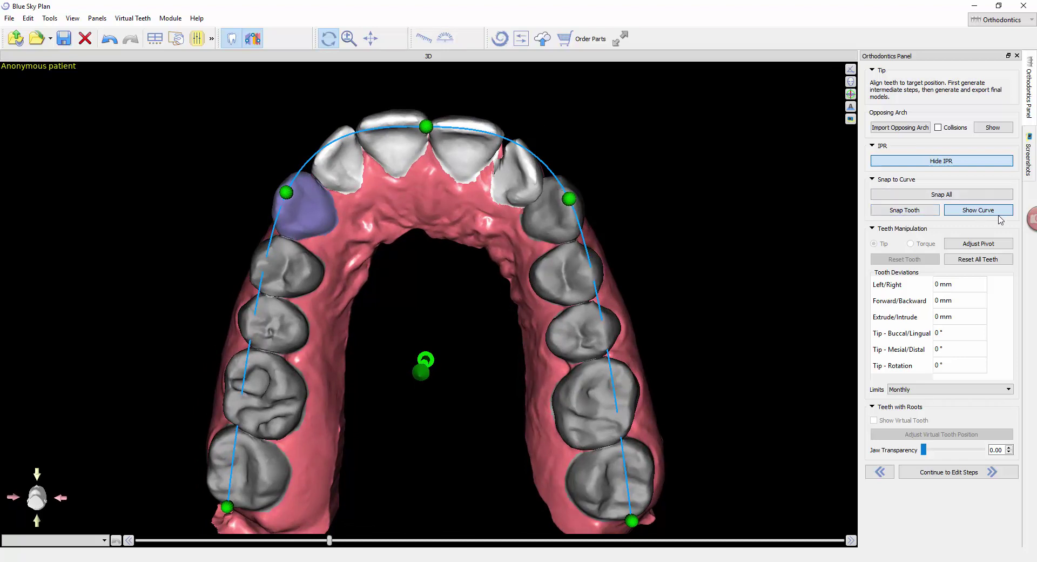
left_click(967, 196)
- Snap all teeth onto the arch curve and rotate the two front incisors about their long axes
left_click(929, 196)
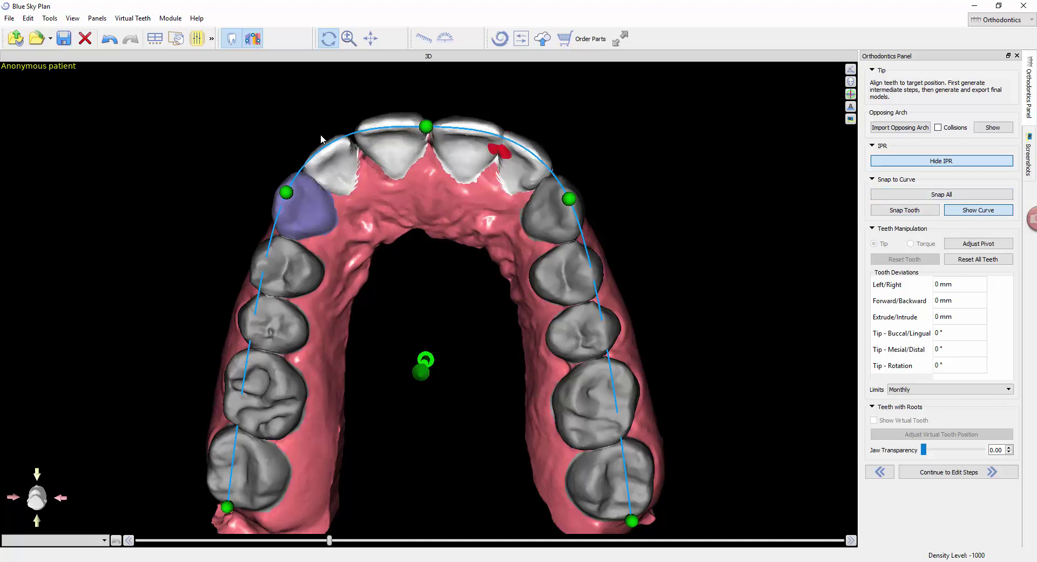
left_click_drag(435, 89, 451, 135)
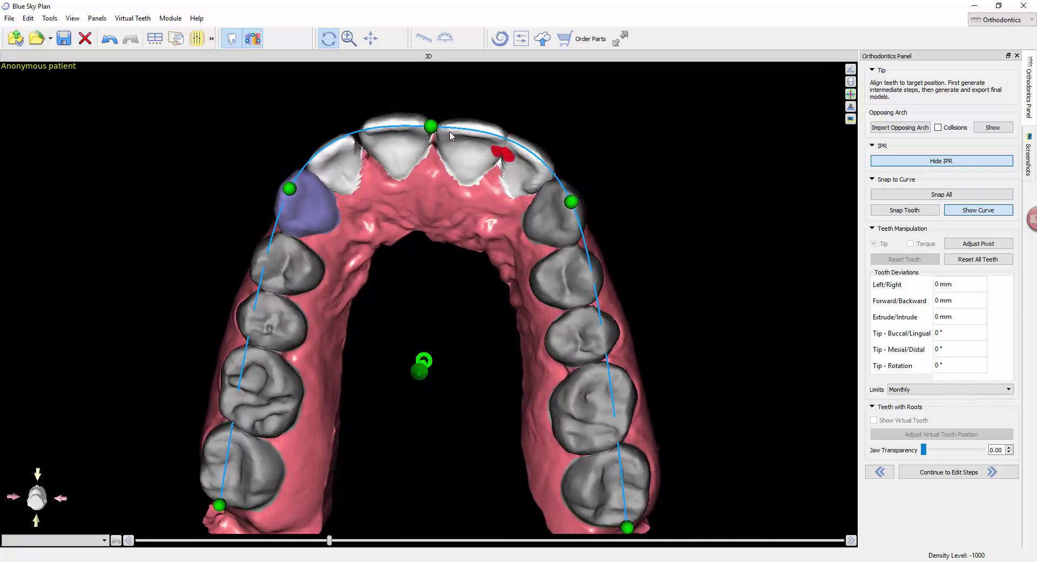
left_click(391, 144)
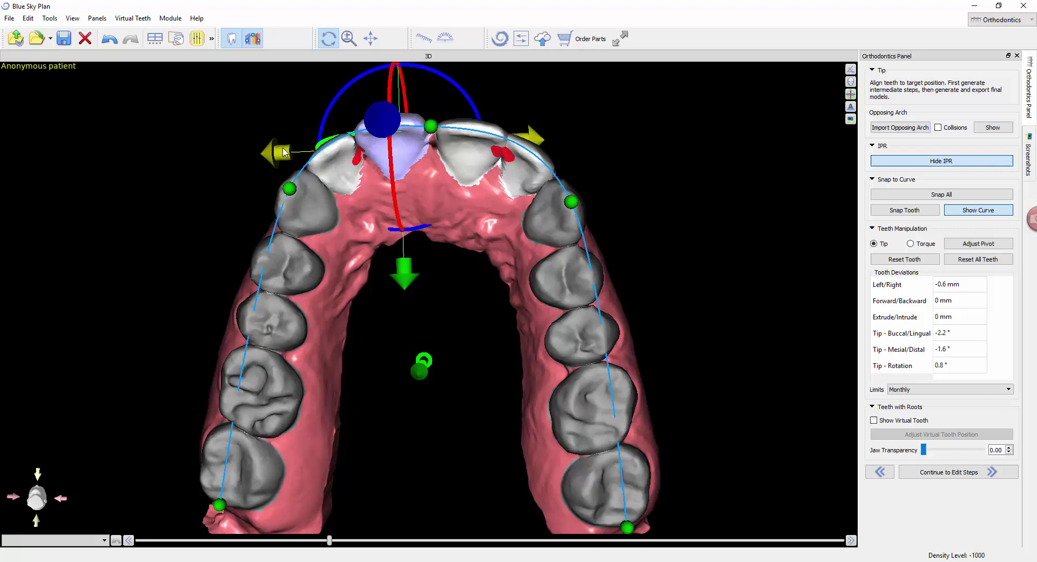
left_click_drag(331, 117, 346, 128)
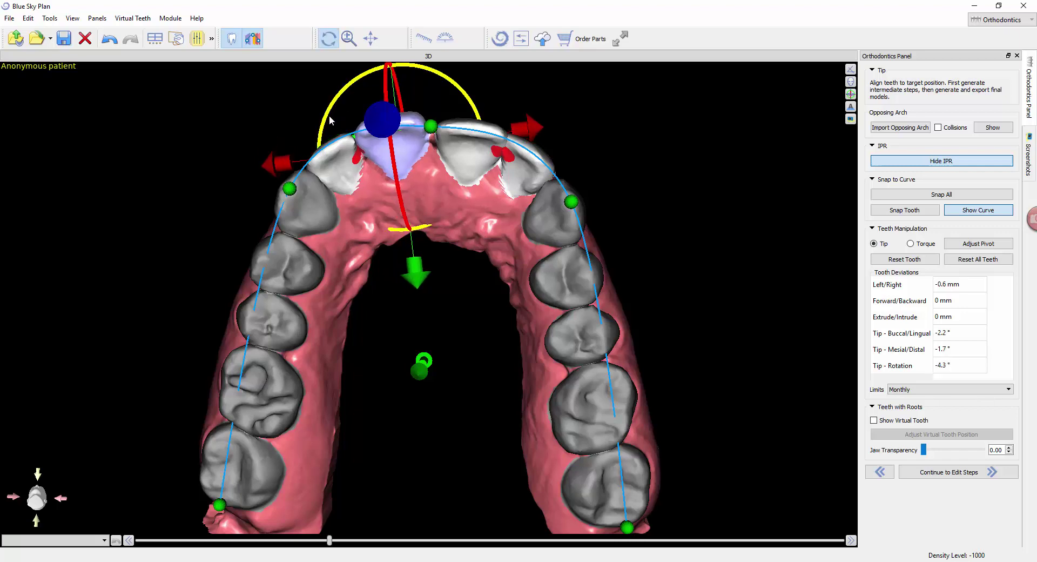
left_click(456, 170)
left_click_drag(548, 105, 559, 154)
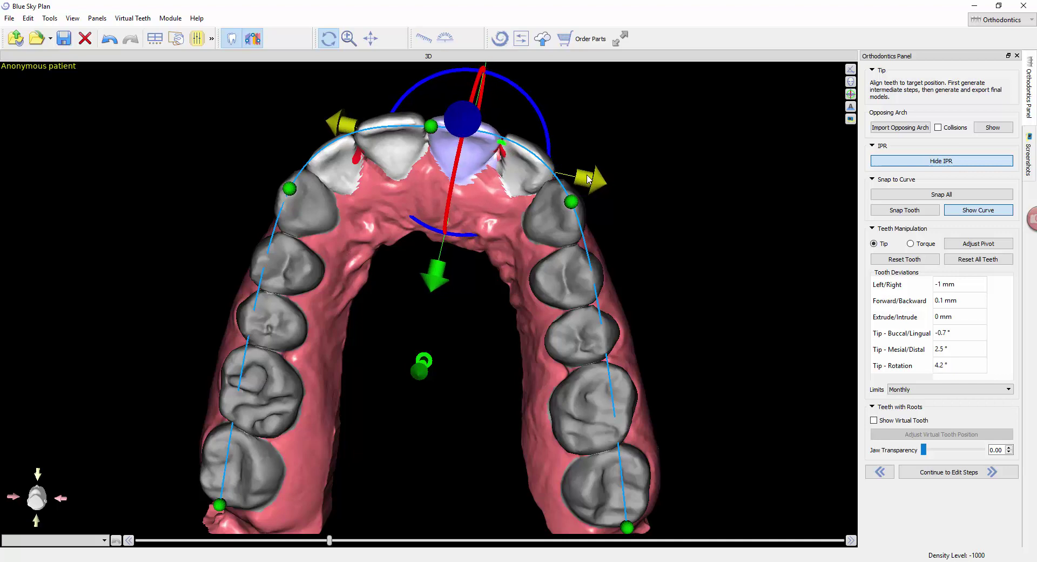
- Nudge the lateral incisor slightly sideways and back, checking it from several angles
left_click(532, 153)
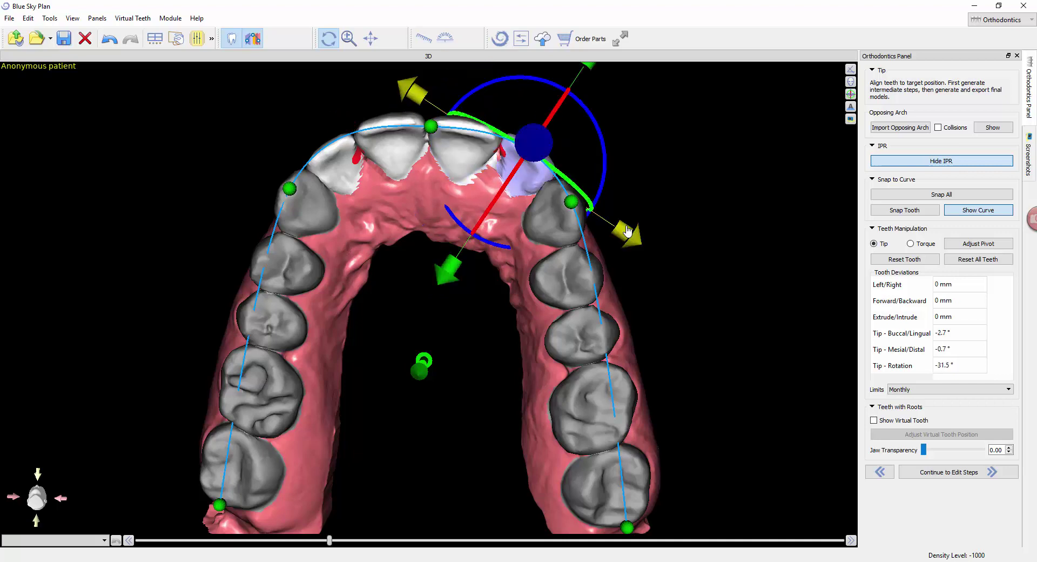
left_click_drag(626, 229, 623, 227)
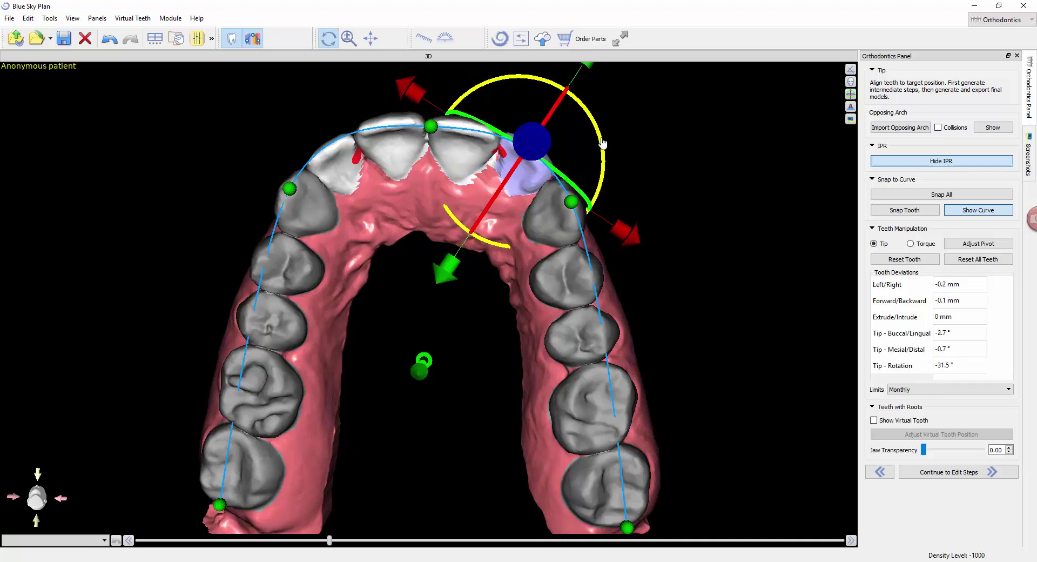
mouse_move(458, 73)
left_mouse_down()
mouse_move(447, 339)
mouse_move(443, 84)
left_mouse_up()
left_click_drag(682, 155, 630, 266)
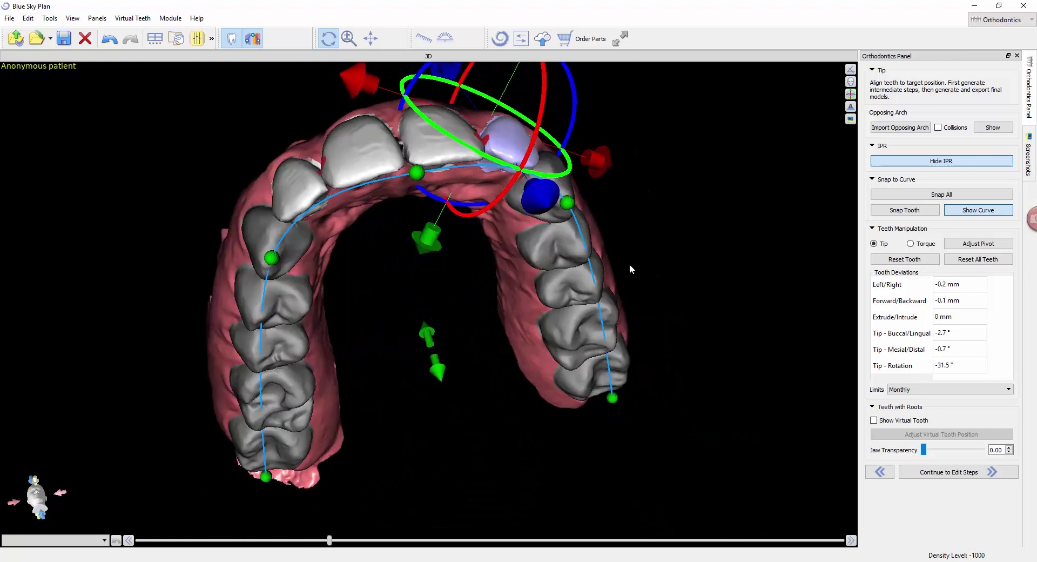
left_click_drag(341, 459, 264, 290)
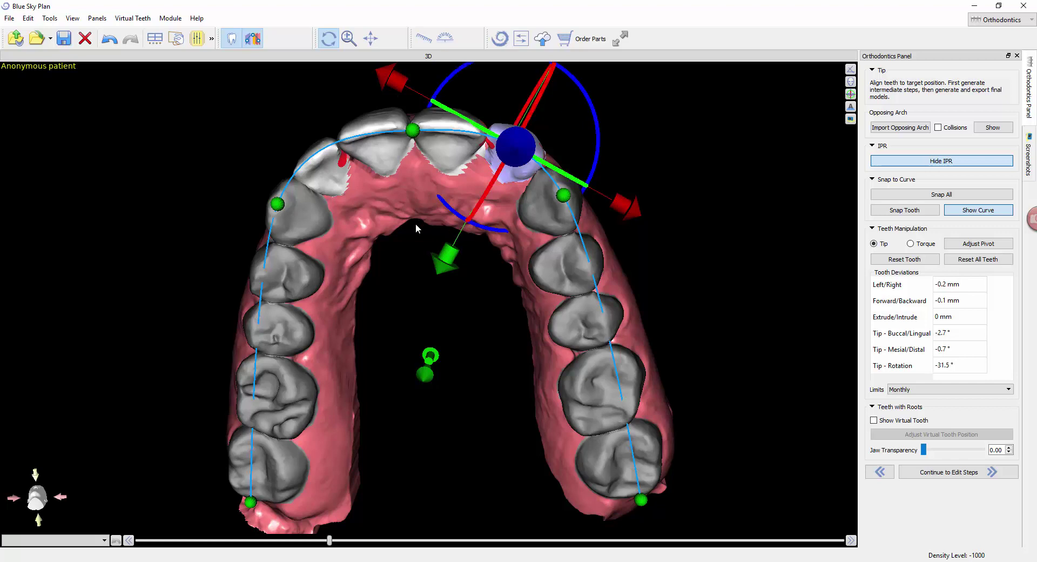
left_click_drag(417, 224, 387, 309)
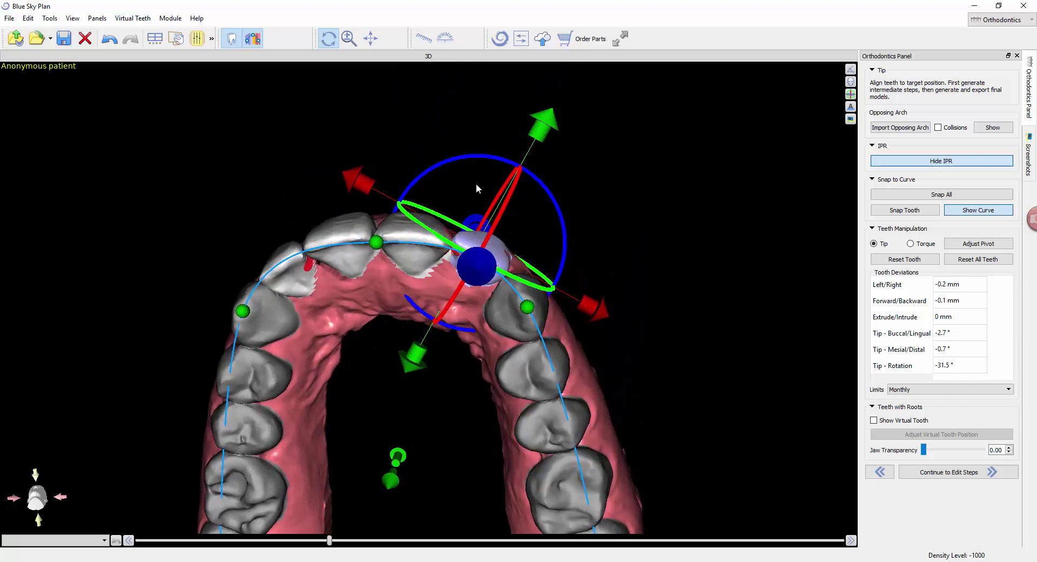
- Rotate the lateral incisor's pivot about 11° clockwise and slide it down its vertical axis
left_click(978, 245)
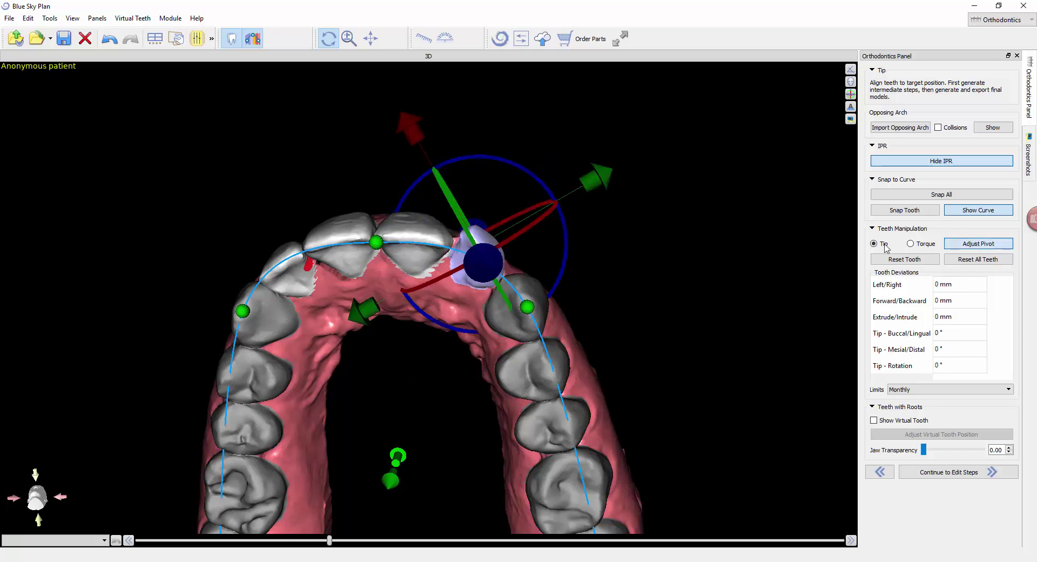
left_click_drag(688, 168, 358, 378)
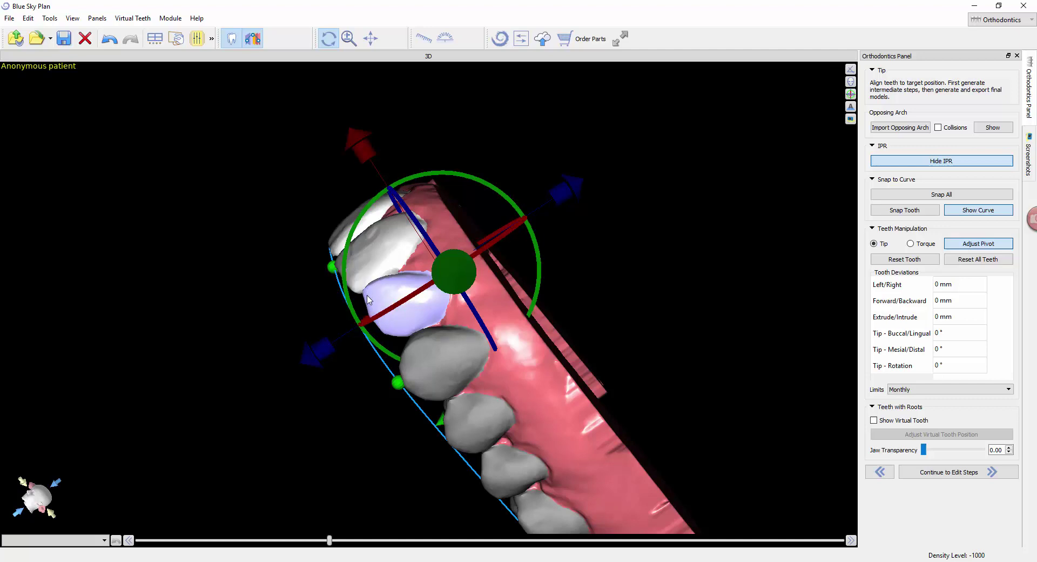
left_click_drag(510, 208, 524, 222)
left_click_drag(393, 144, 780, 264)
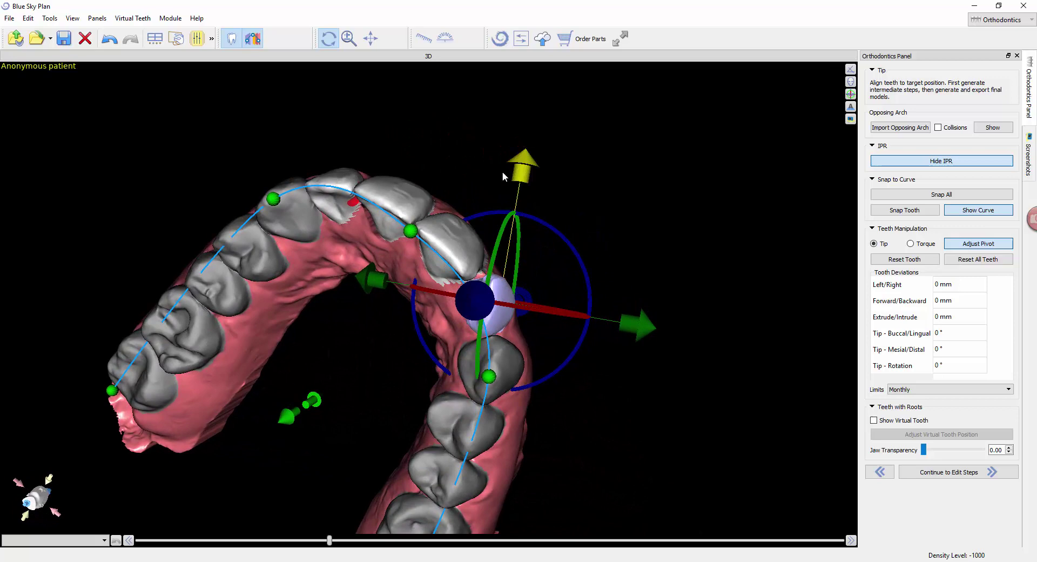
left_click_drag(688, 224, 255, 241)
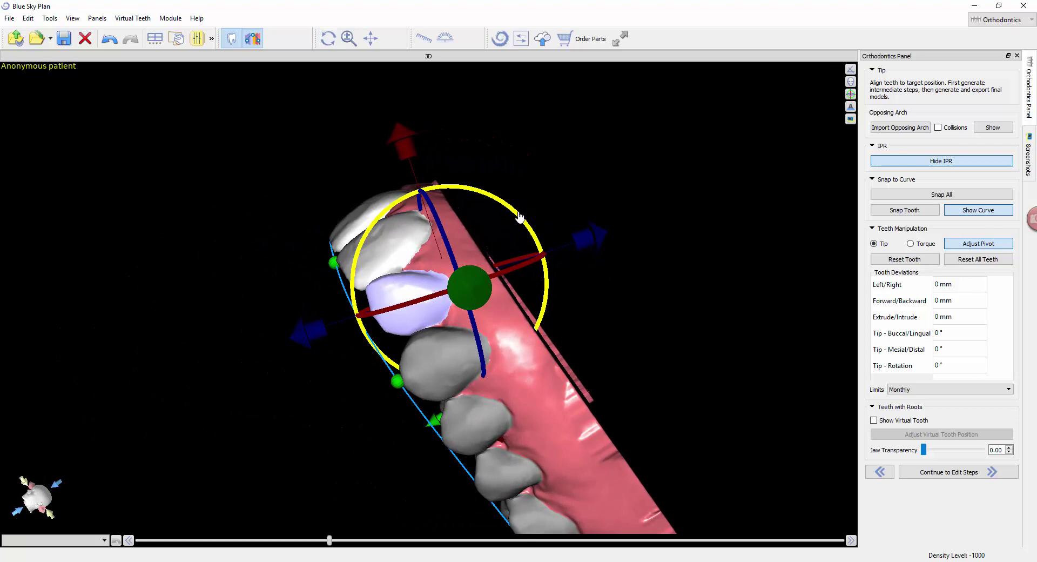
left_click(971, 244)
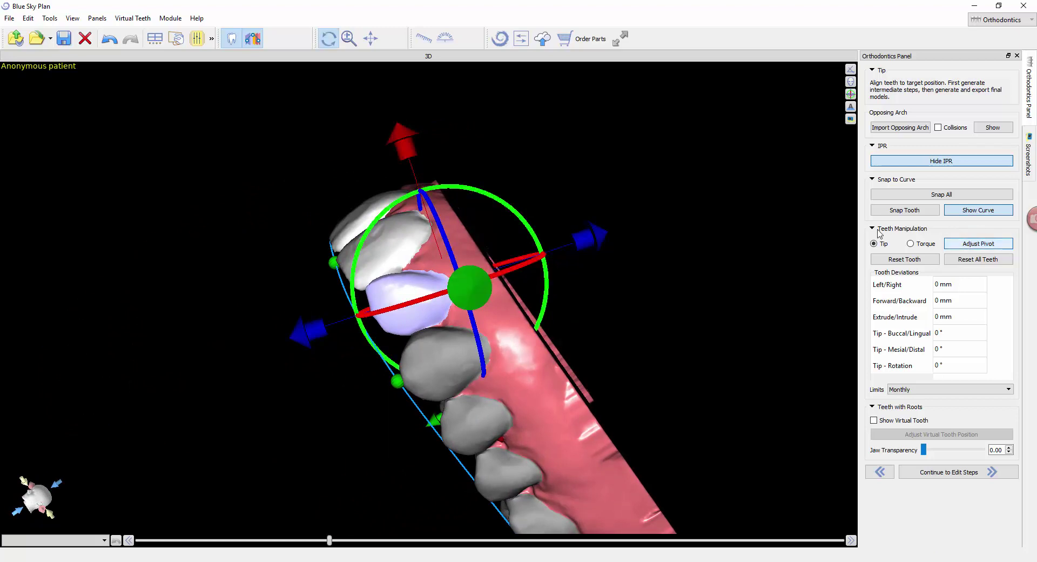
- Snap the lateral incisor to the curve, twist it to -28.3° and shift it -1.2 mm sideways
left_click(902, 211)
left_click_drag(268, 399, 572, 241)
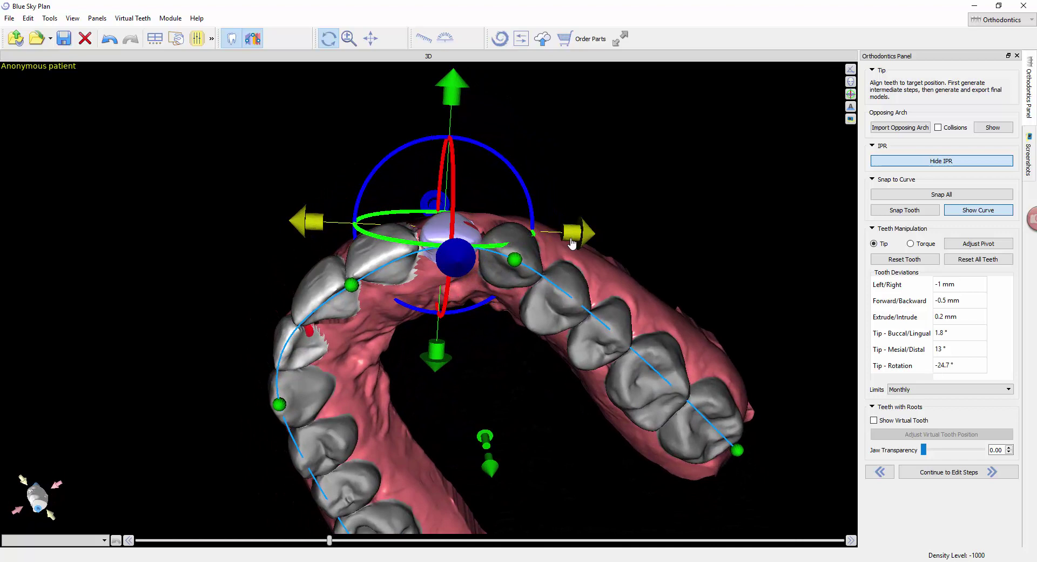
left_click_drag(502, 162, 499, 157)
left_click_drag(575, 230, 570, 231)
left_click_drag(472, 150, 475, 143)
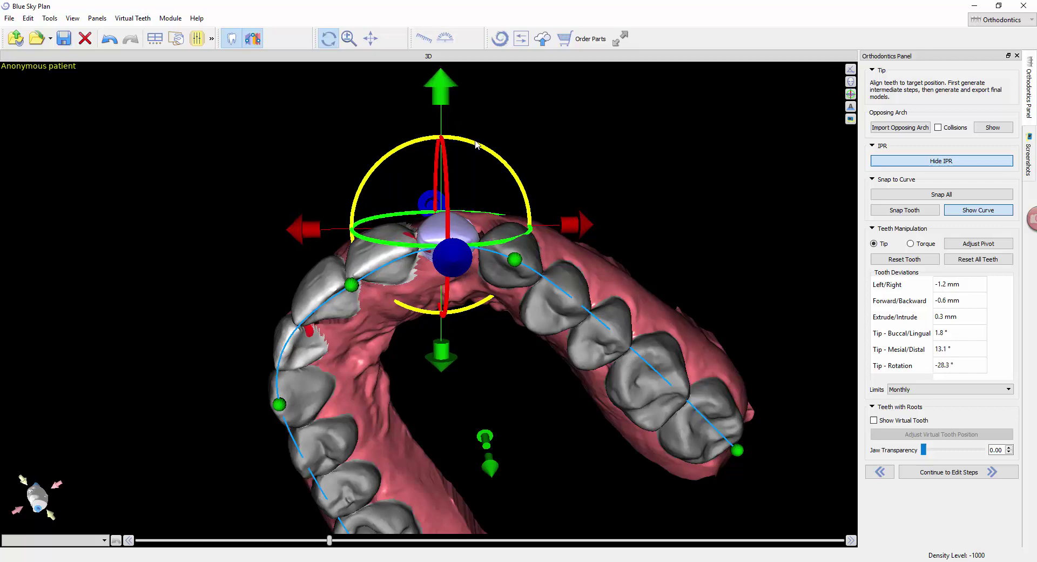
- Turn the view to face the front teeth and select the neighbouring central incisor
left_click_drag(413, 124, 614, 435)
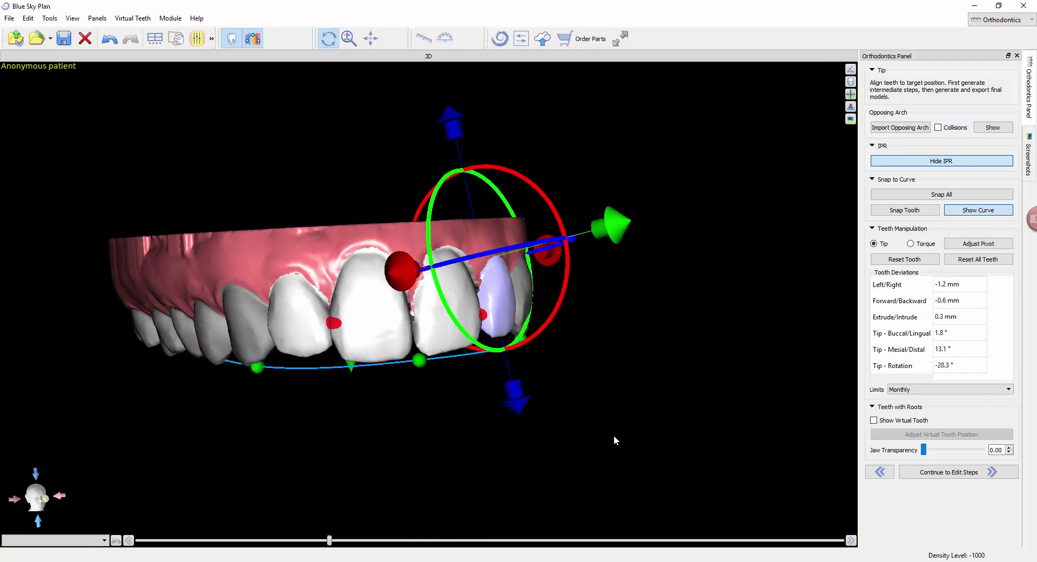
left_click_drag(514, 358, 535, 356)
left_click_drag(408, 388, 390, 312)
left_click(393, 315)
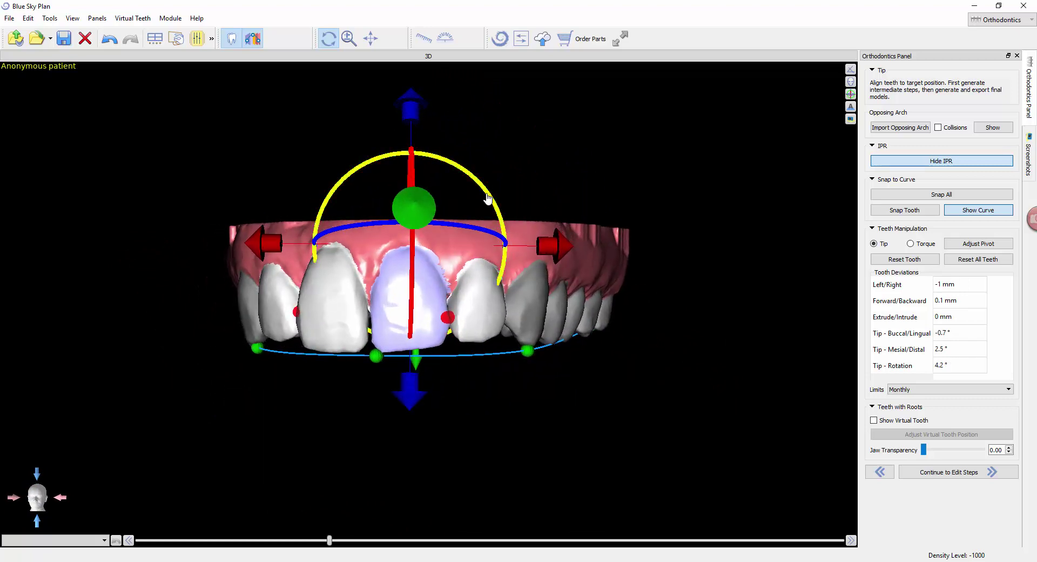
- Straighten the central incisor's tilt, lower it 0.4 mm, shift it -0.7 mm, then nudge the other incisor
left_click_drag(488, 198, 492, 206)
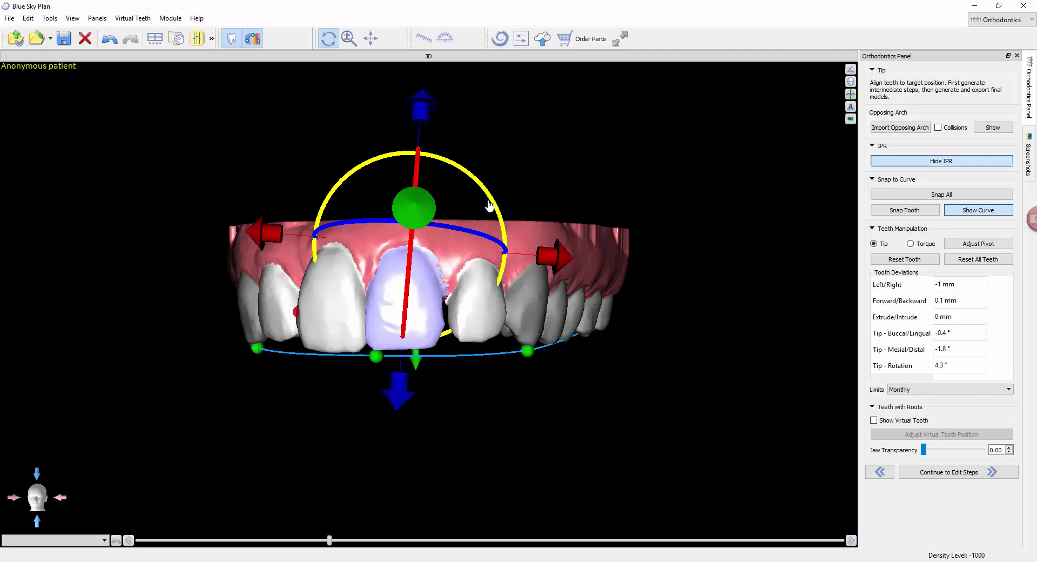
left_click_drag(545, 261, 549, 261)
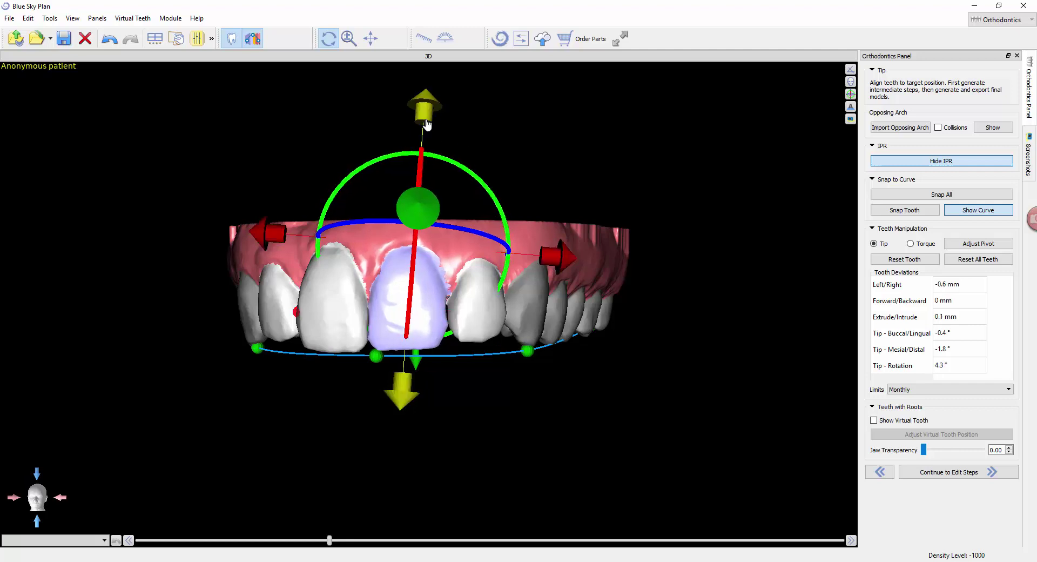
left_click_drag(426, 117, 425, 121)
left_click_drag(448, 423, 562, 145)
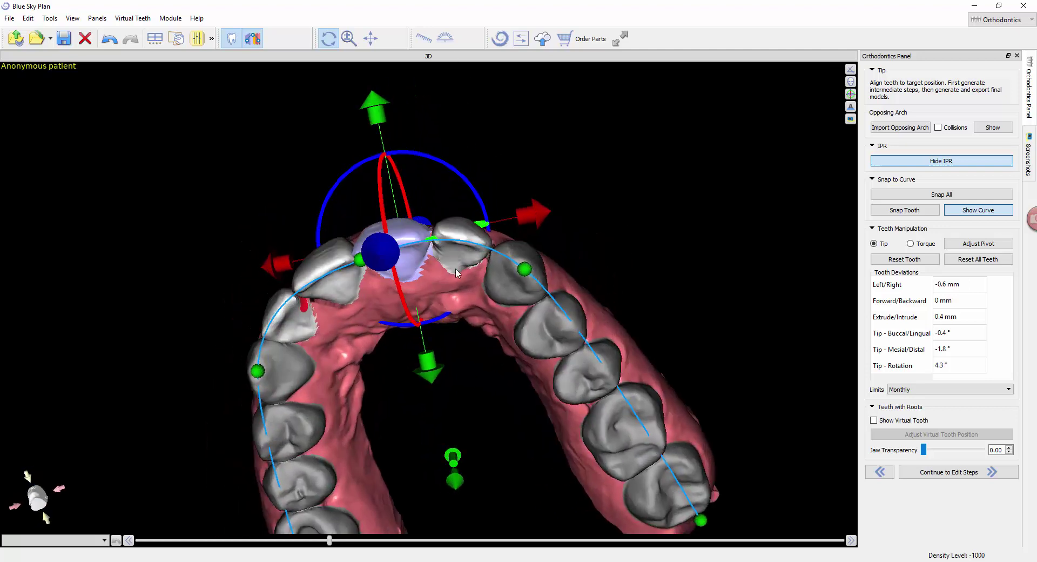
left_click_drag(381, 252, 469, 243)
left_click_drag(479, 120, 377, 140)
left_click(392, 274)
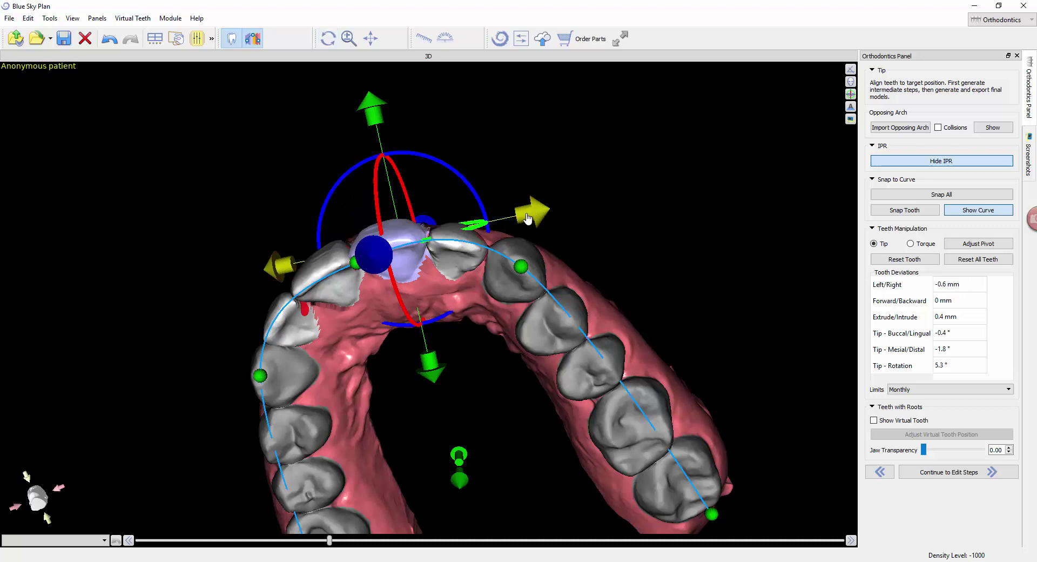
left_click_drag(528, 218, 527, 216)
- Show the IPR overlaps and rotate and shift the lateral incisor to reduce them
left_click(912, 163)
left_click_drag(389, 162, 411, 100)
left_click_drag(581, 192, 410, 377)
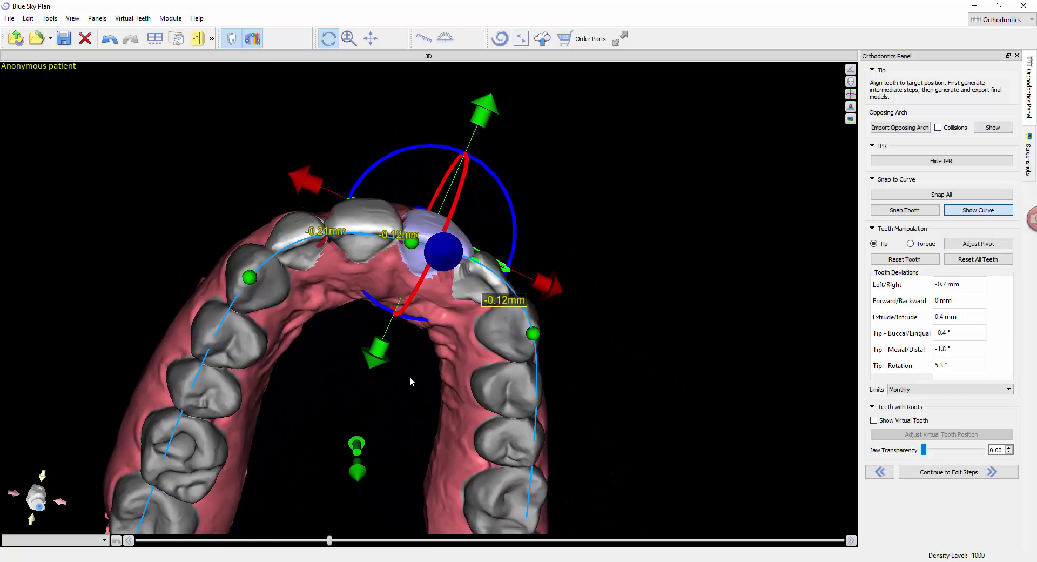
left_click(311, 256)
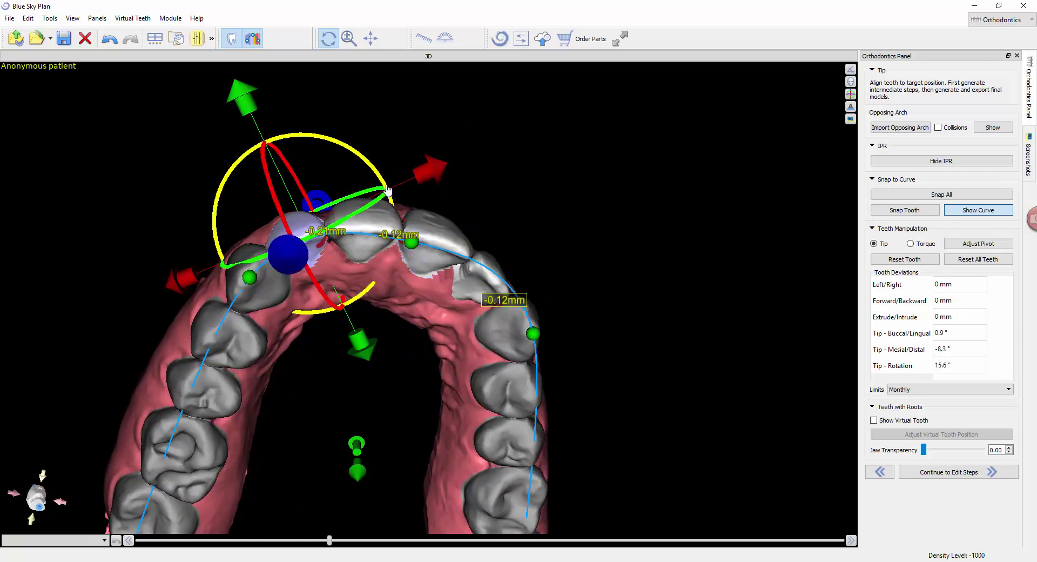
left_click_drag(387, 187, 415, 166)
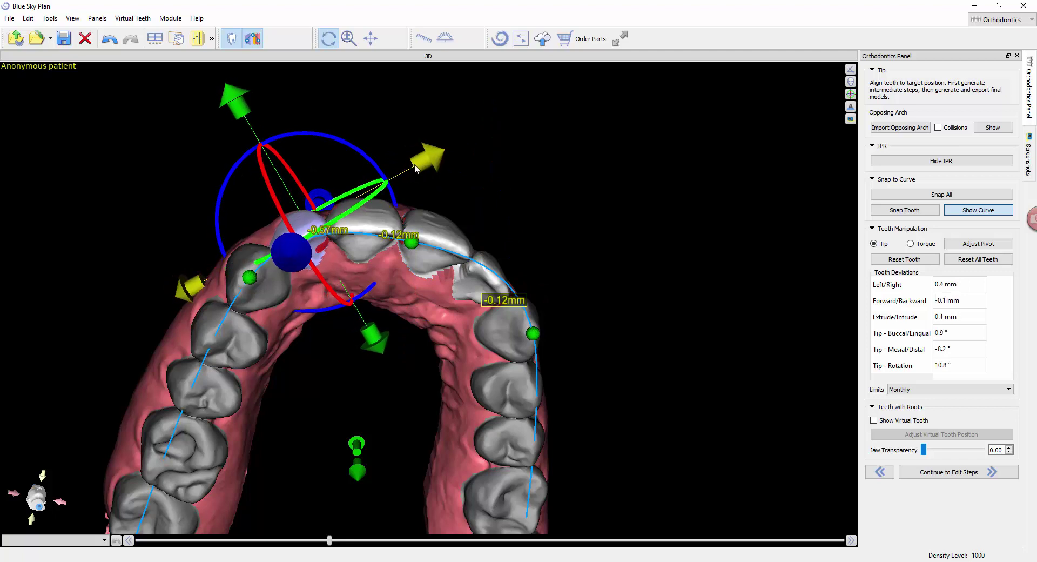
left_click(368, 238)
left_click_drag(531, 160, 470, 135)
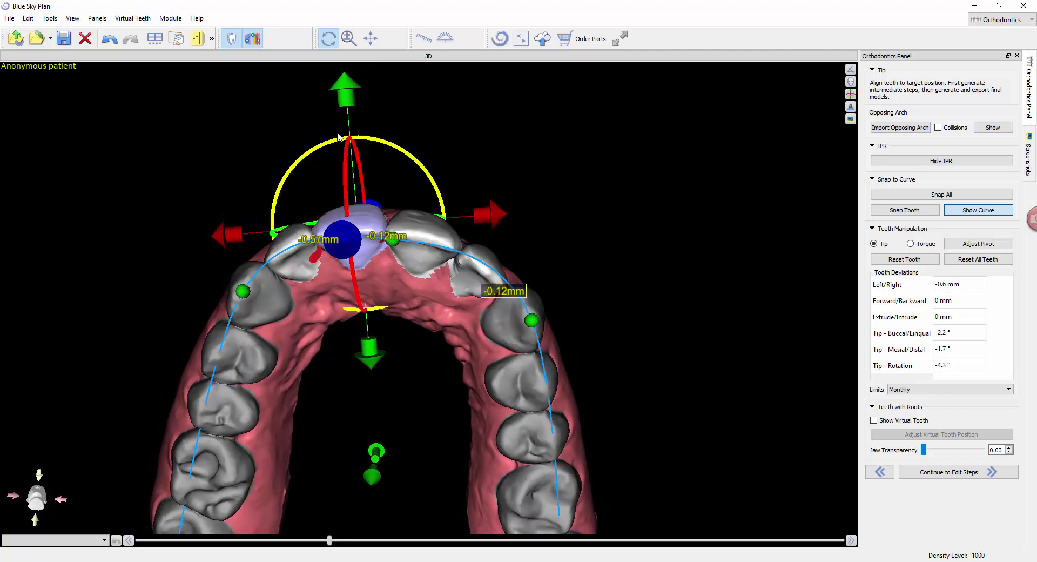
left_click_drag(623, 184, 335, 188)
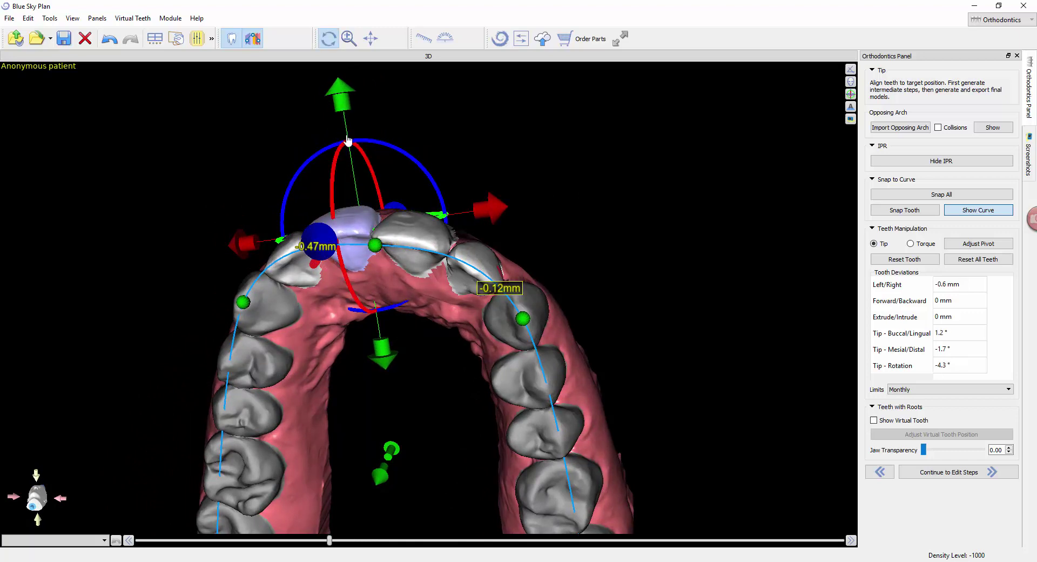
- Tip and shift the neighbouring incisors toward ~0.1 mm overlaps and adjust the curve near the right premolar
left_click(399, 223)
left_click_drag(696, 201, 551, 240)
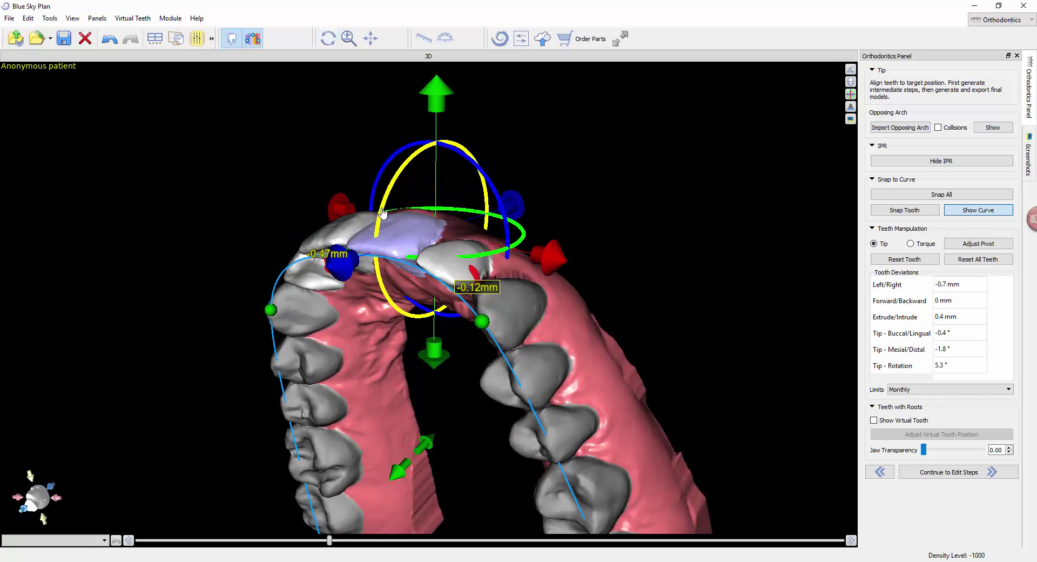
left_click_drag(382, 210, 447, 253)
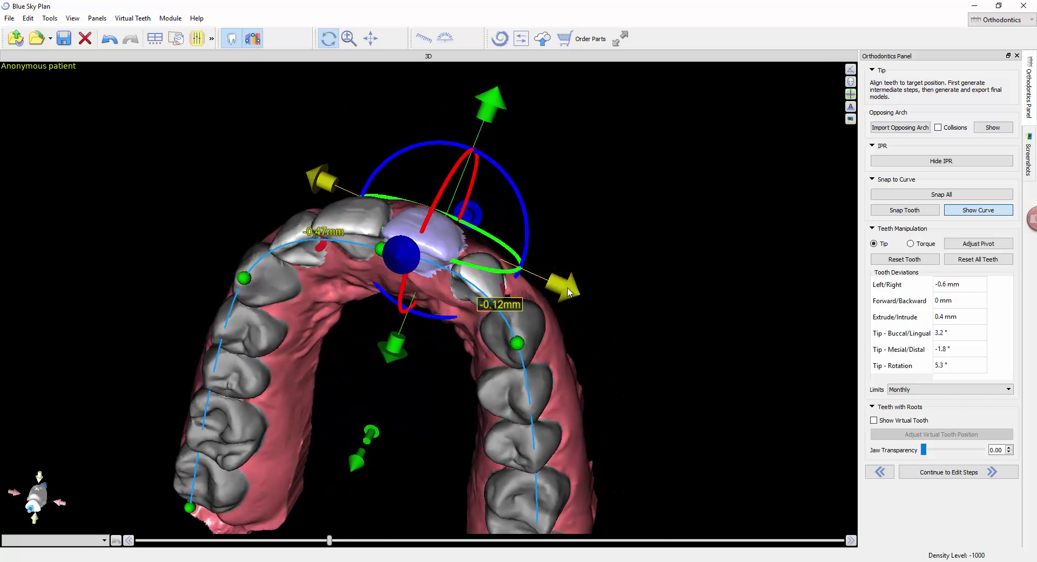
left_click(368, 227)
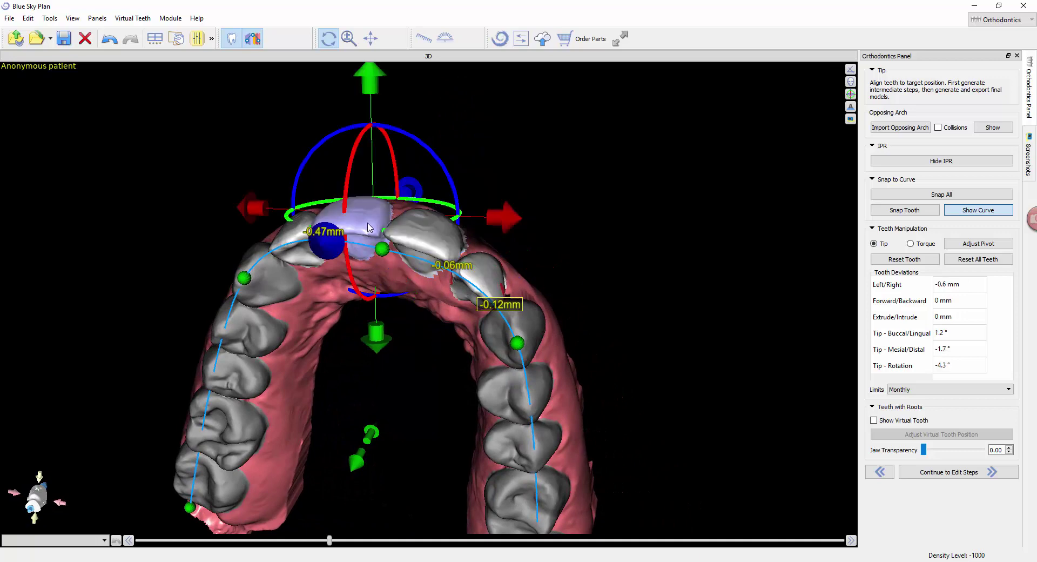
left_click(504, 224)
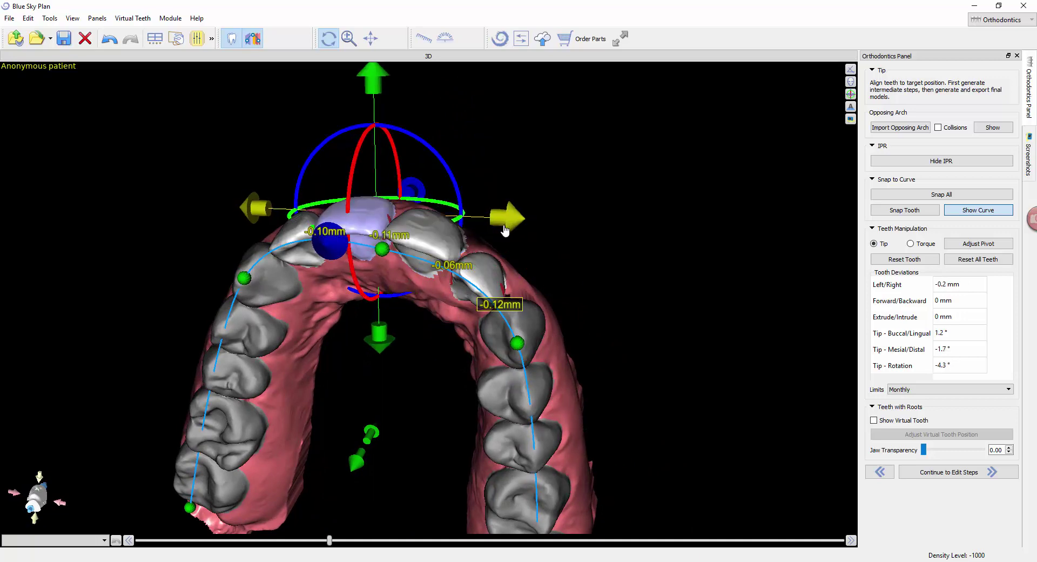
left_click_drag(540, 225, 488, 267)
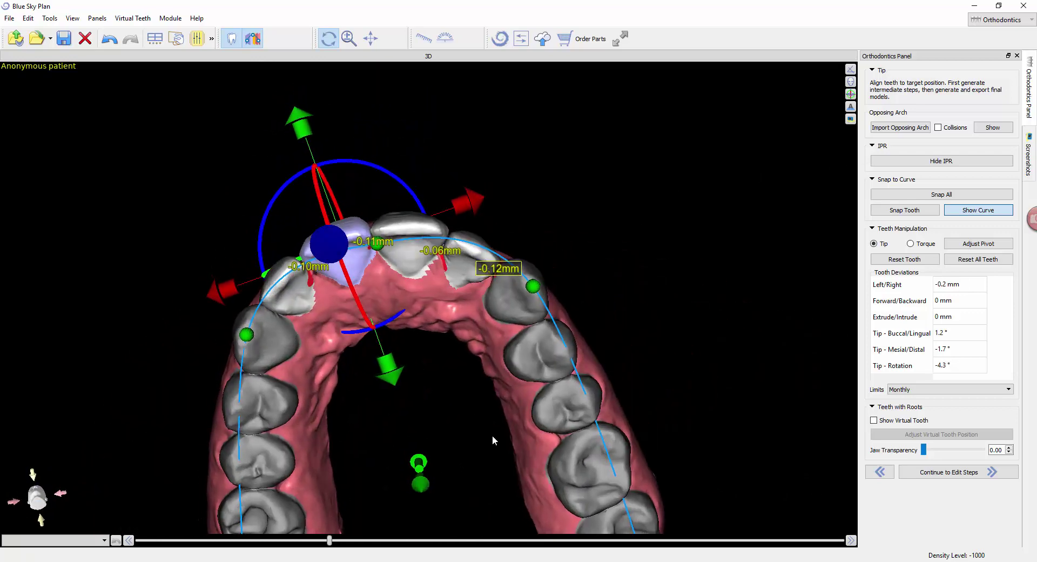
left_click_drag(491, 435, 475, 400)
left_click_drag(423, 224, 470, 201)
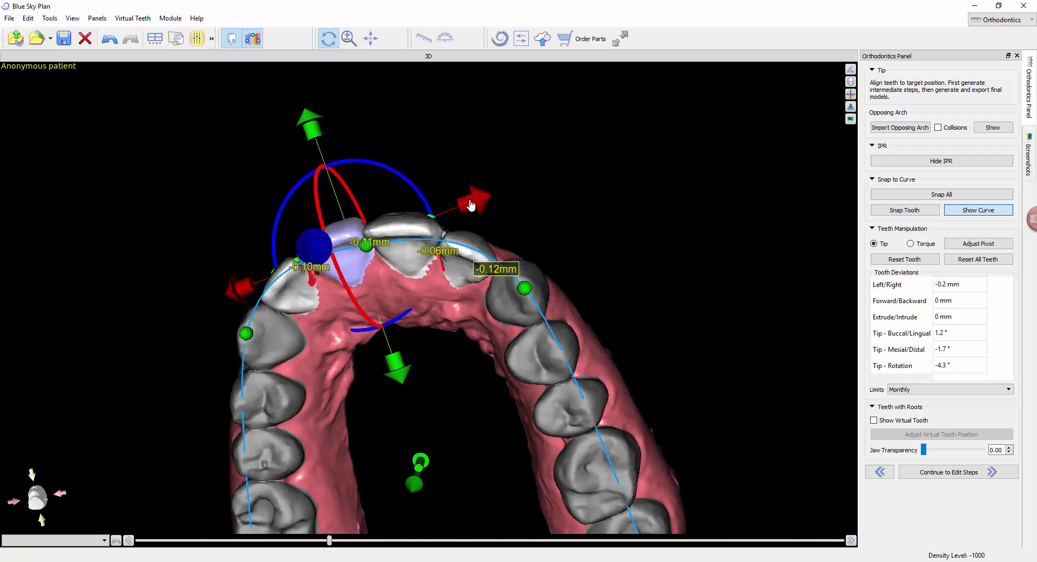
left_click_drag(523, 291, 517, 295)
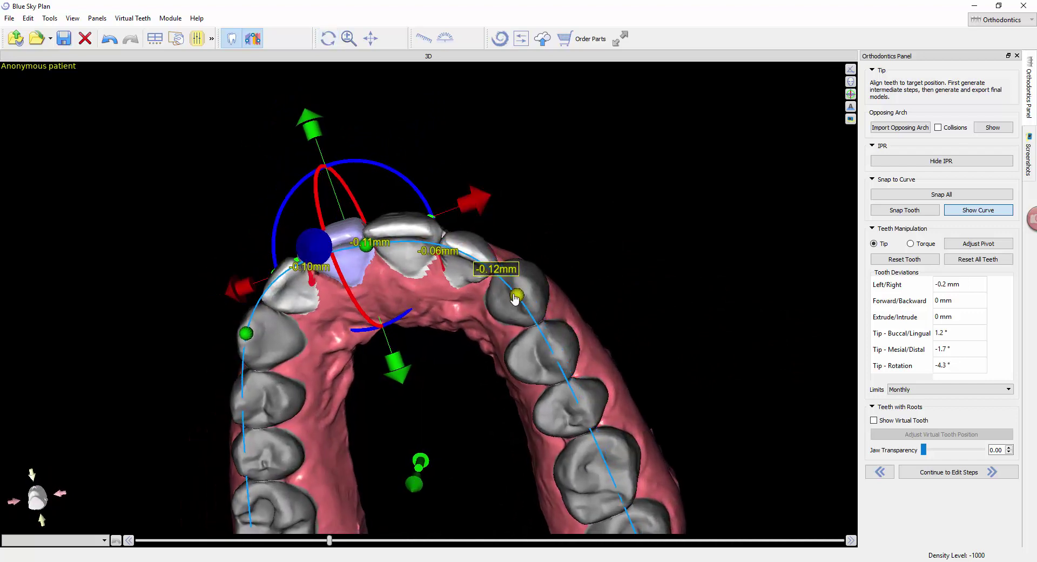
- Hide the IPR values and arch curve, clear the tooth selection, and orbit around the upper arch
left_click(936, 161)
left_click_drag(614, 166, 667, 138)
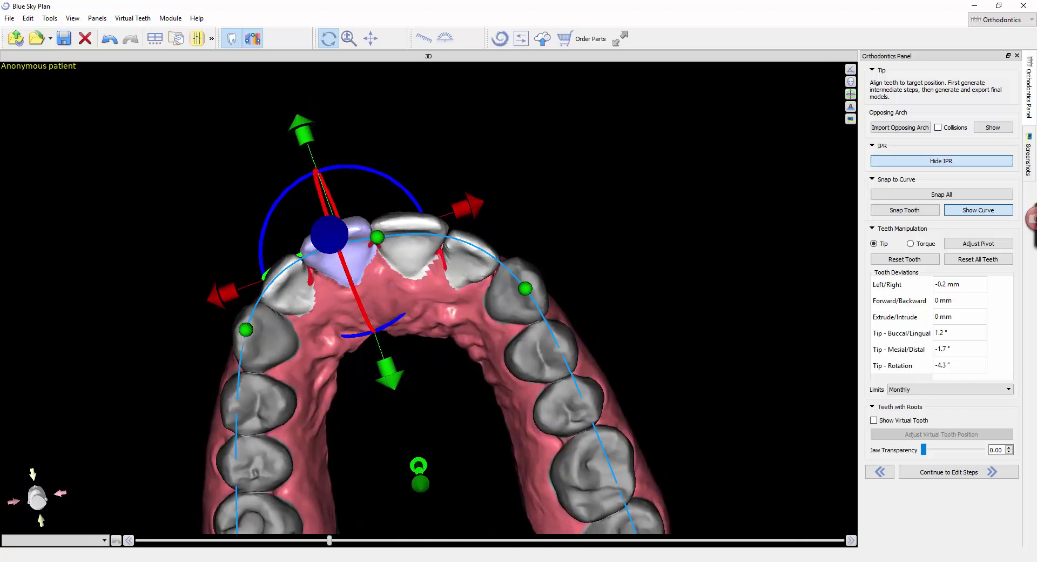
left_click(978, 210)
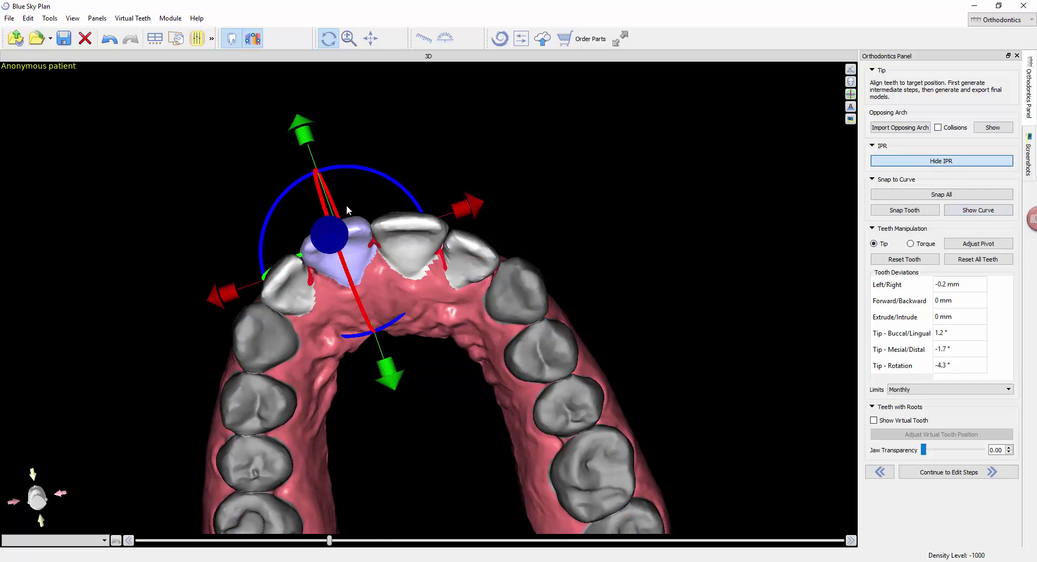
left_click(250, 420)
left_click_drag(261, 149, 268, 225)
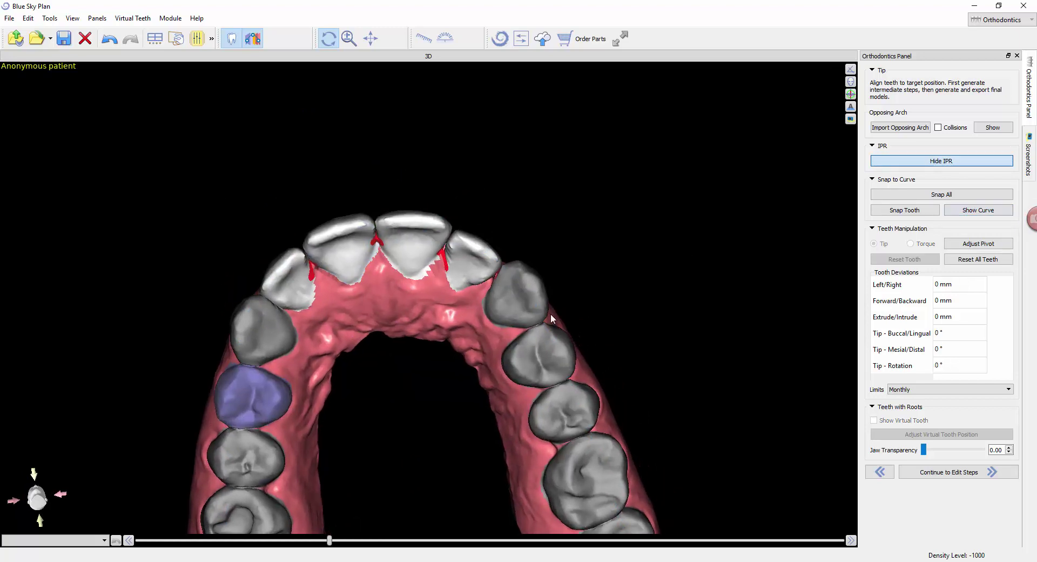
left_click_drag(550, 315, 503, 244)
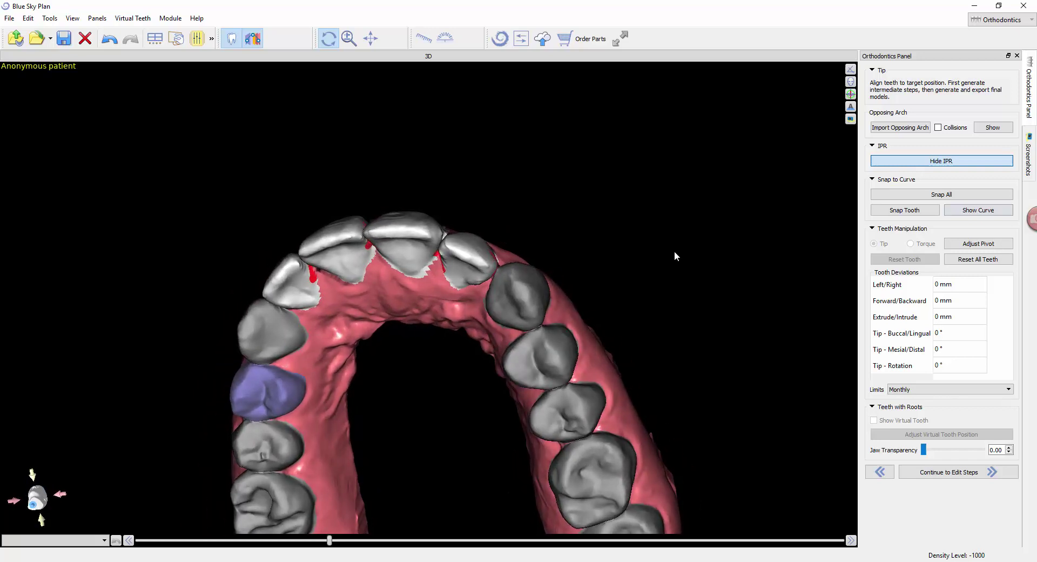
left_click_drag(675, 254, 826, 281)
- Select the lateral incisor in Torque mode and torque it buccally, settling near 5.3°
left_click(458, 264)
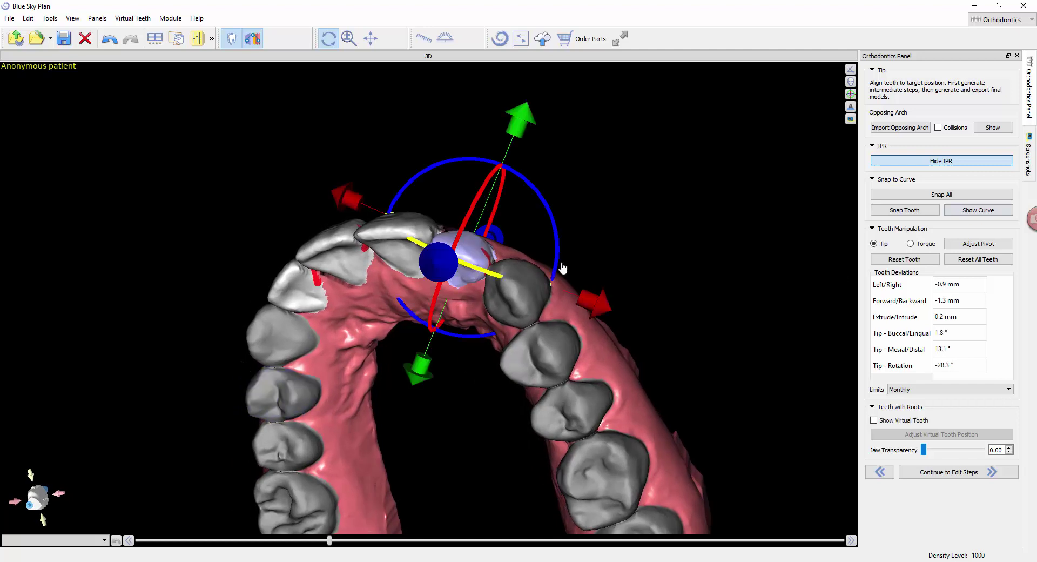
left_click(911, 244)
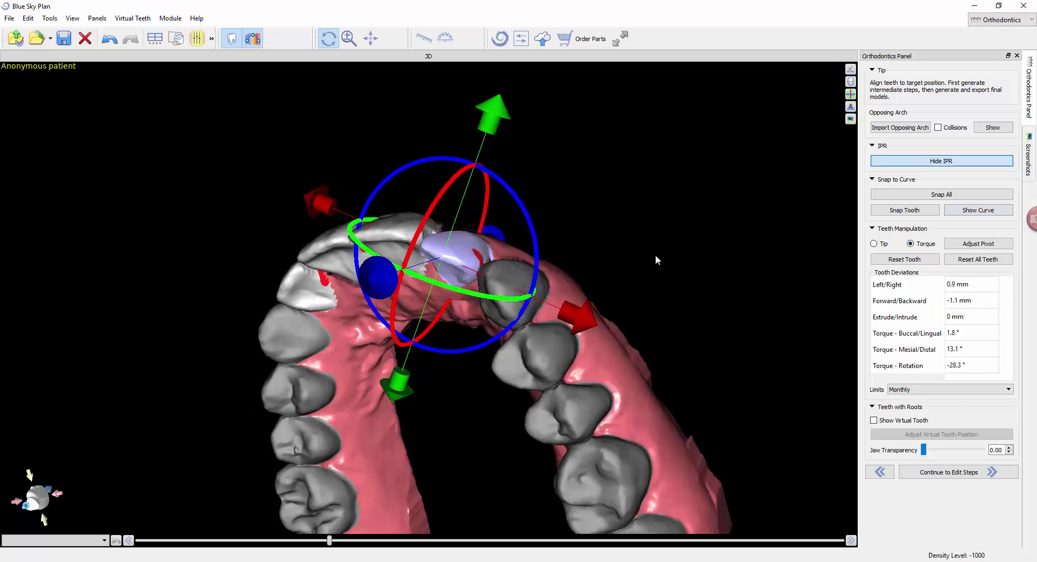
left_click_drag(702, 259, 584, 173)
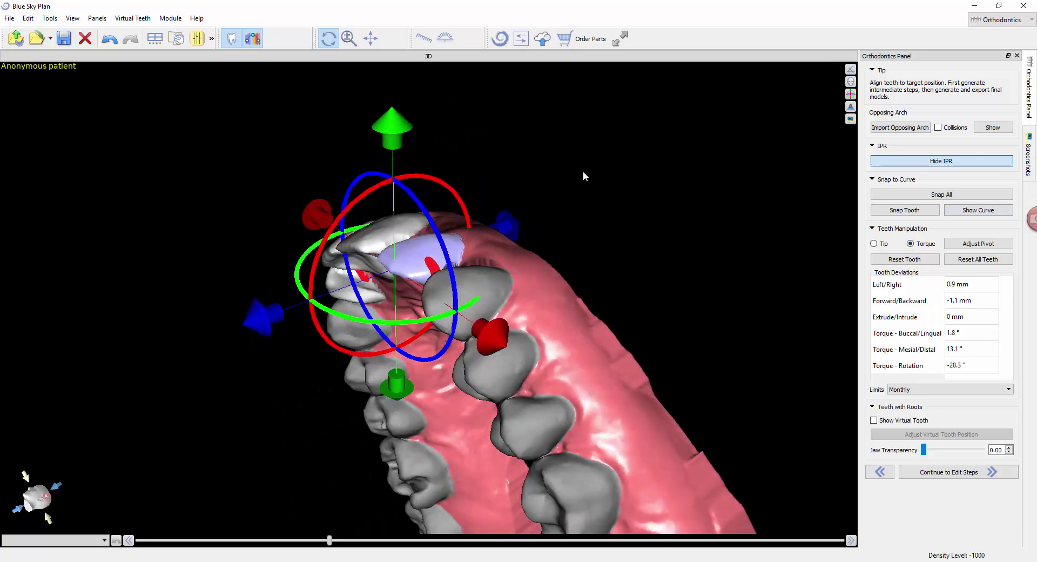
mouse_move(428, 184)
left_mouse_down()
mouse_move(448, 190)
mouse_move(430, 177)
left_mouse_up()
left_click_drag(243, 280, 567, 259)
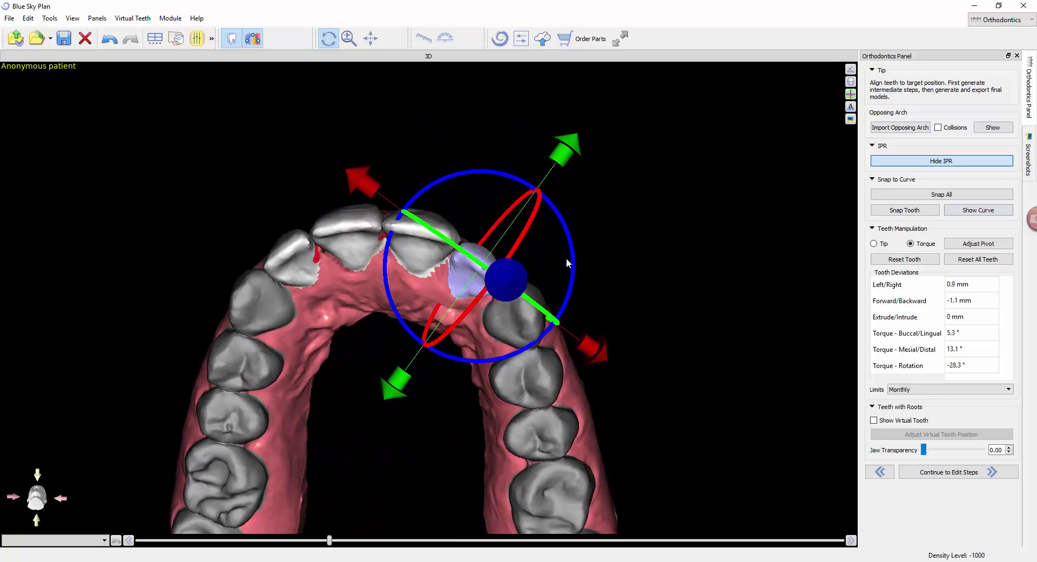
- Reduce the buccal/lingual torque to 3.7° and check the tooth from occlusal and frontal views
left_click_drag(434, 138, 206, 204)
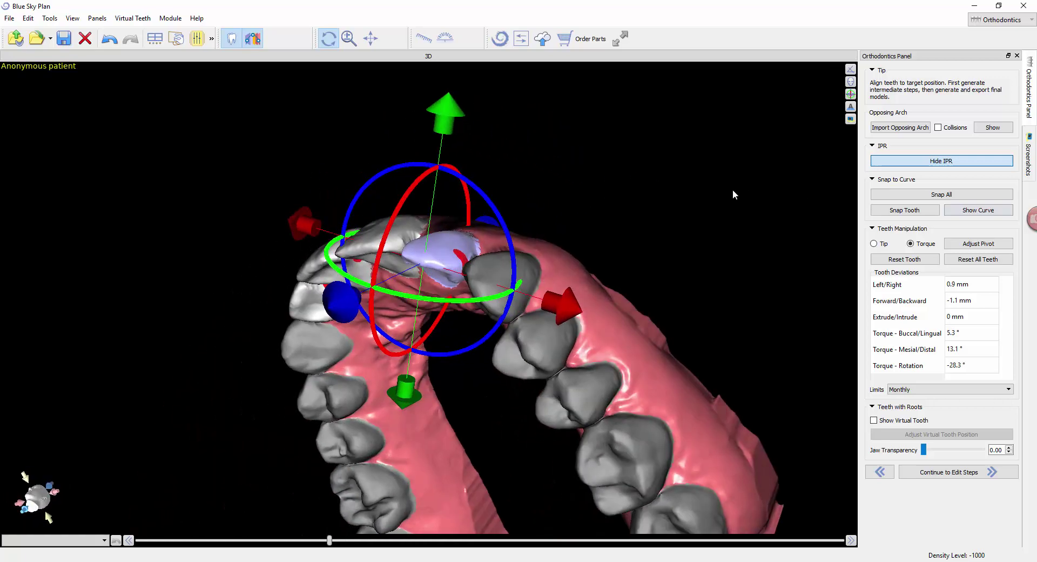
left_click_drag(733, 193, 562, 282)
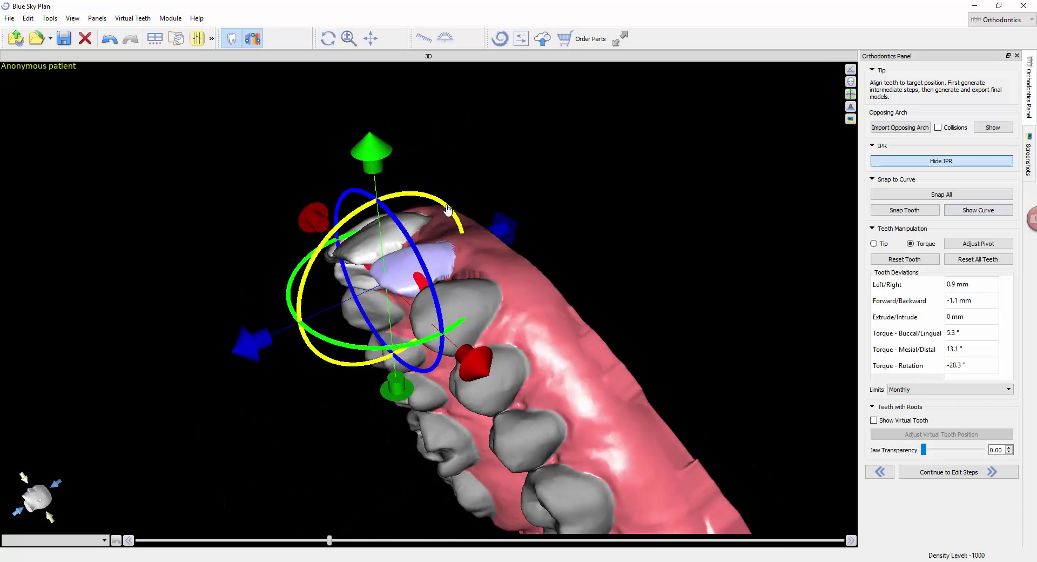
left_click_drag(447, 210, 446, 207)
left_click_drag(304, 256, 565, 173)
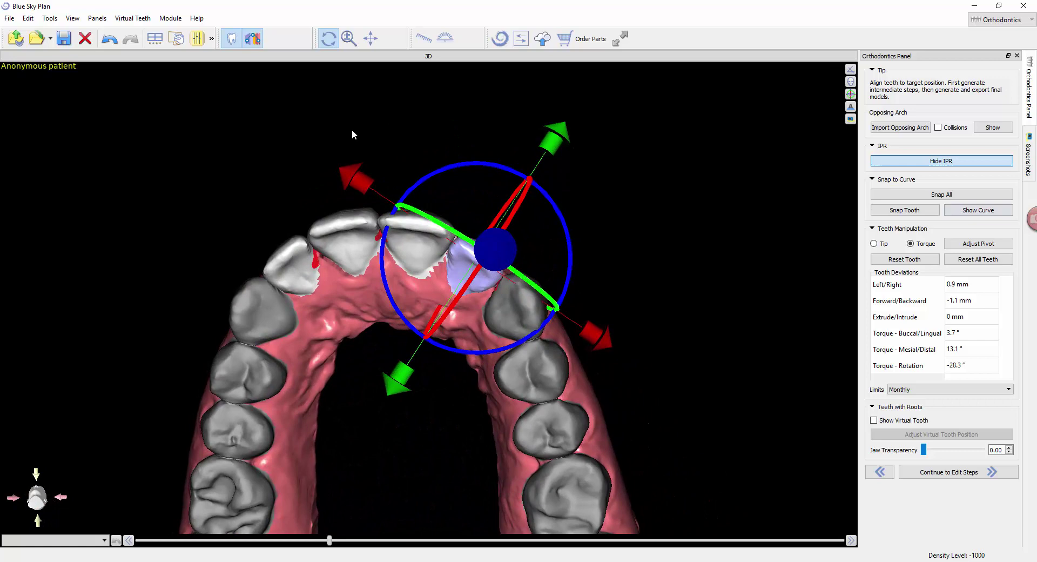
left_click_drag(353, 134, 406, 421)
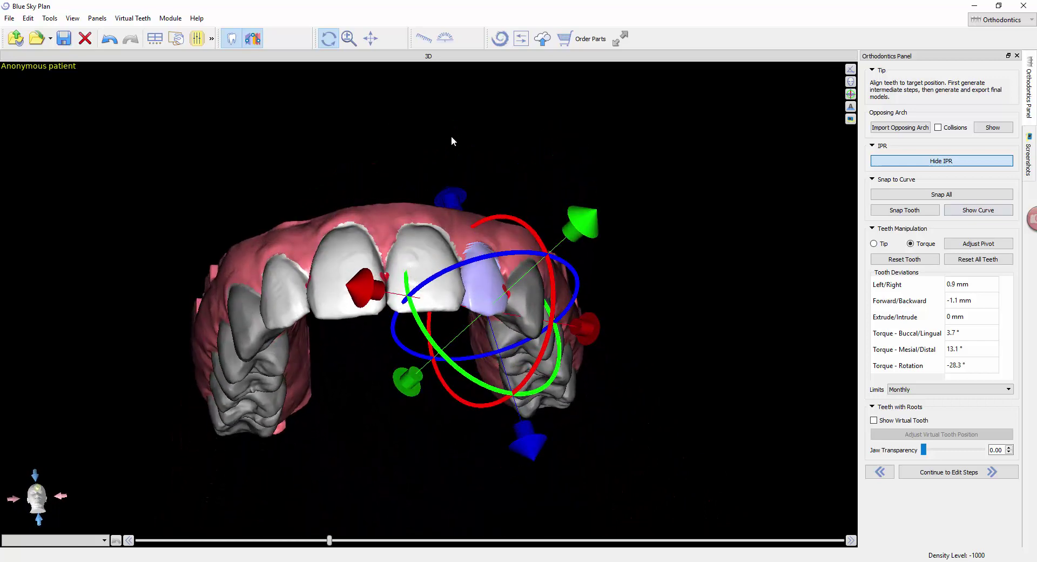
mouse_move(452, 136)
left_mouse_down()
mouse_move(412, 278)
mouse_move(280, 234)
mouse_move(260, 155)
mouse_move(461, 92)
mouse_move(361, 396)
mouse_move(410, 273)
mouse_move(303, 326)
mouse_move(697, 271)
mouse_move(648, 153)
mouse_move(422, 144)
mouse_move(440, 146)
left_mouse_up()
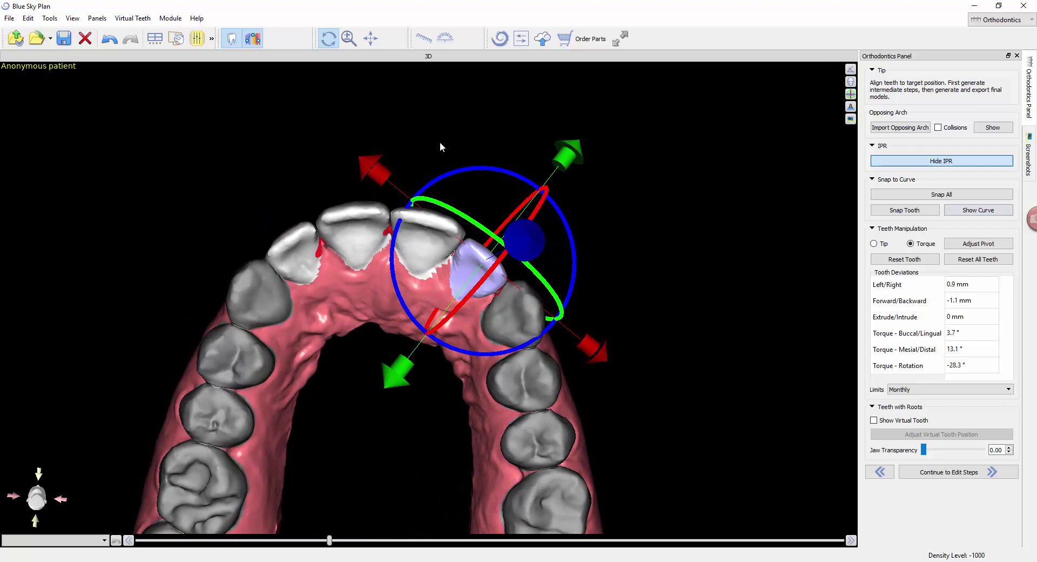
left_click_drag(436, 146, 425, 131)
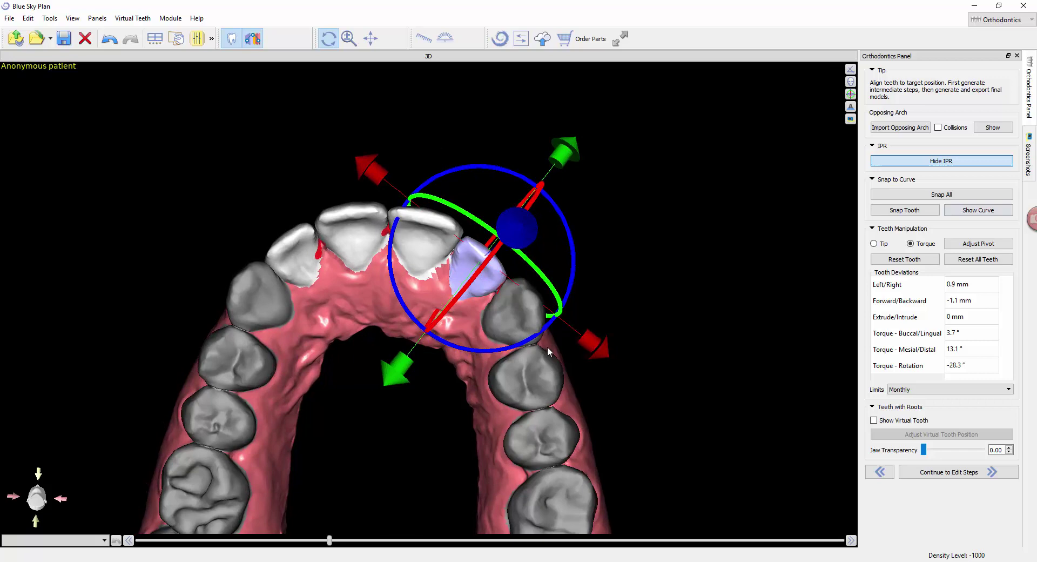
left_click_drag(391, 128, 397, 502)
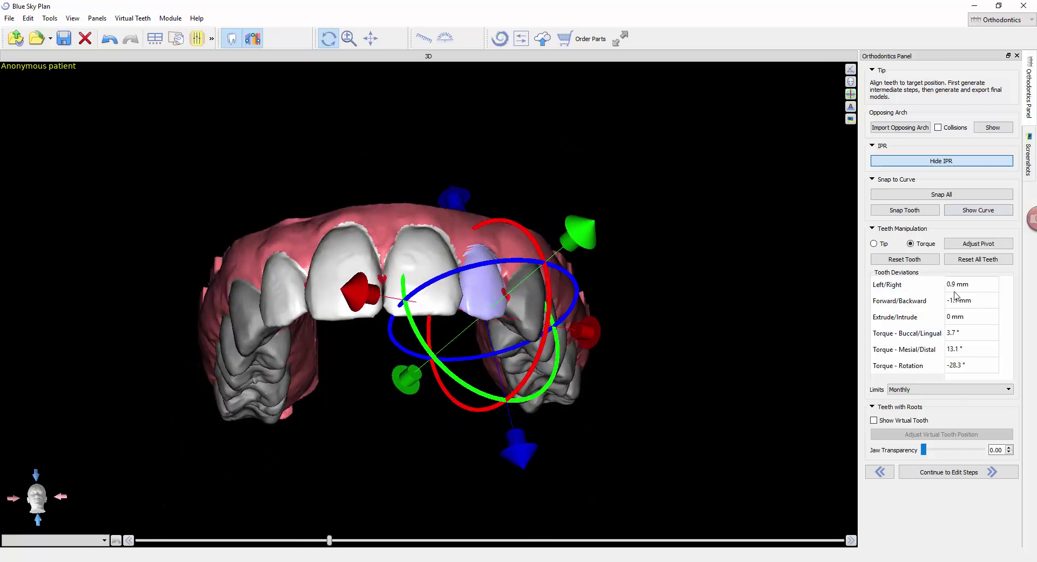
left_click(425, 263)
left_click(316, 265)
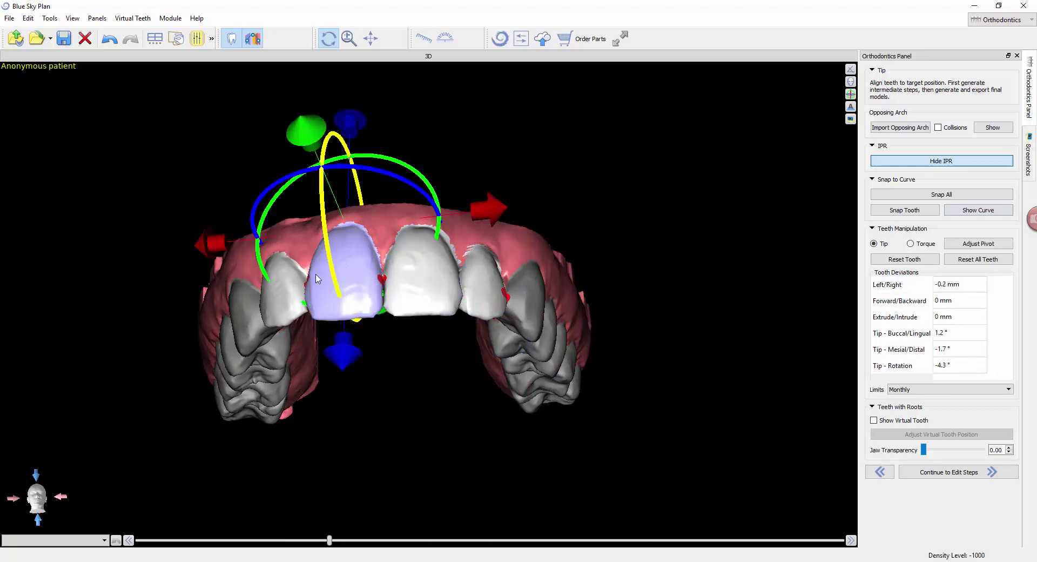
left_click(289, 293)
left_click(489, 296)
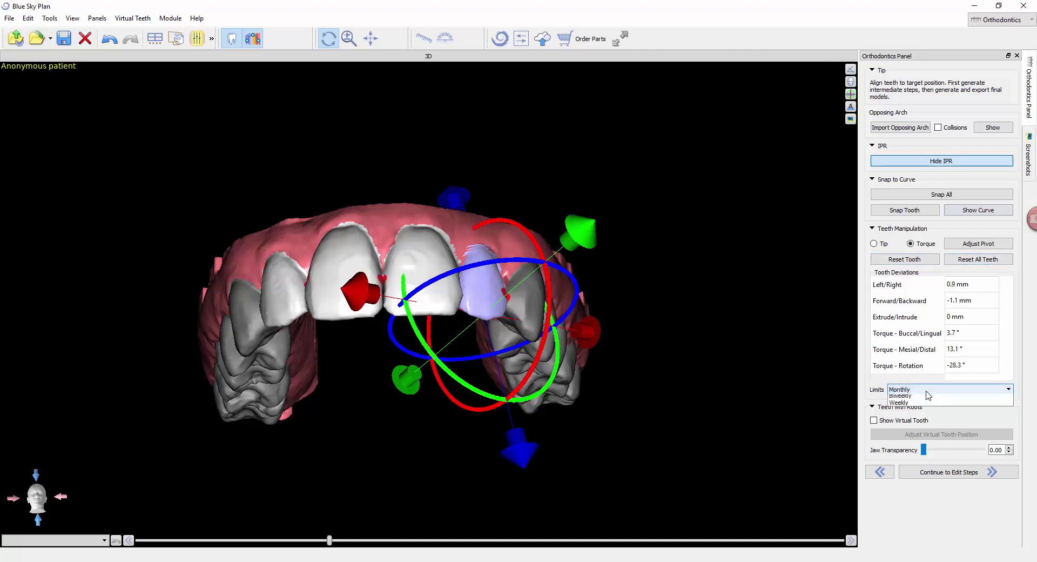
- Change the tooth movement limits from Monthly to Biweekly and check the arch
left_click(927, 393)
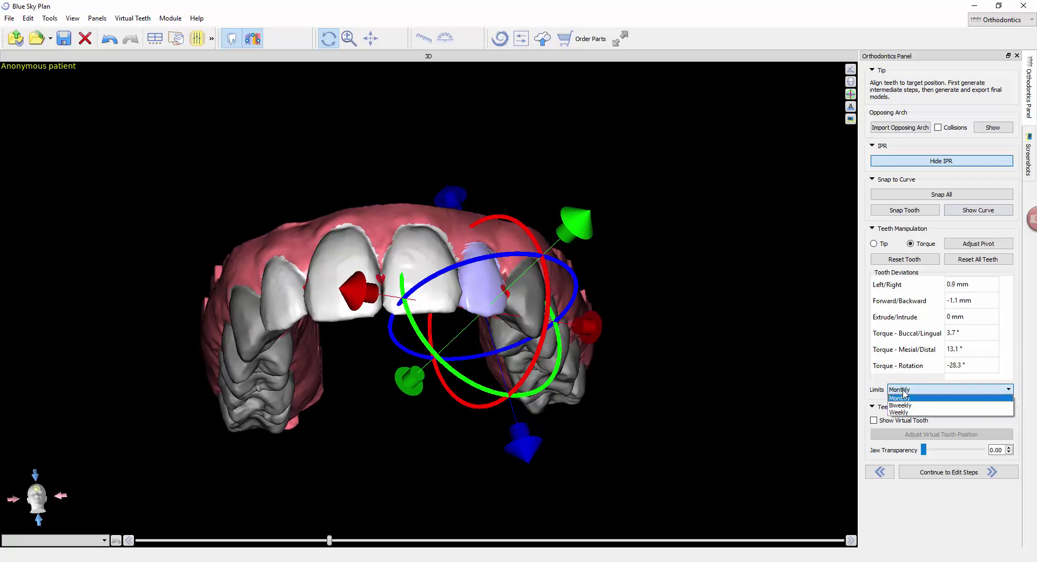
left_click(900, 405)
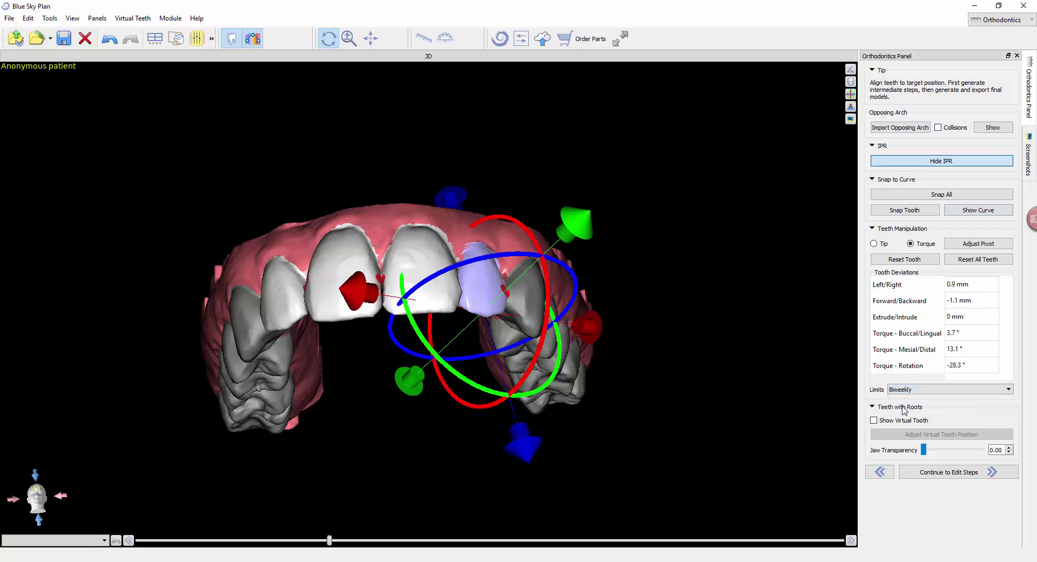
left_click_drag(429, 462, 407, 527)
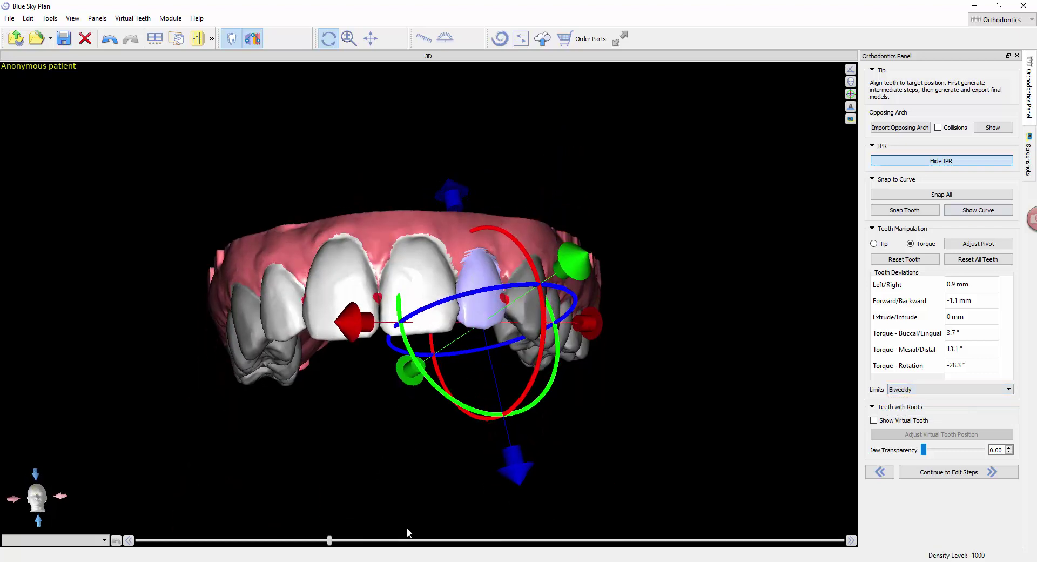
left_click_drag(592, 235, 601, 250)
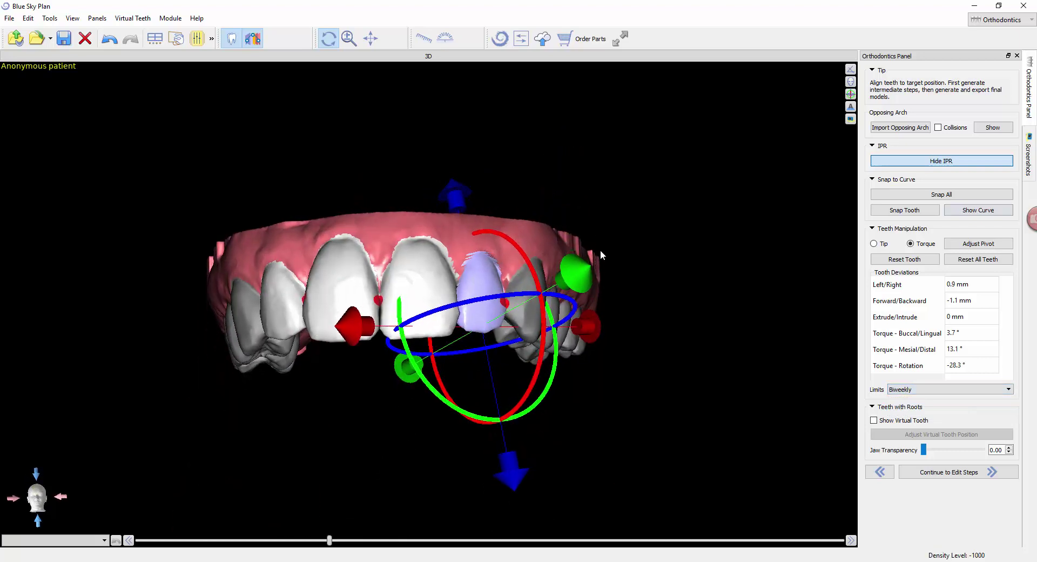
- Show the virtual tooth, then raise its root, enlarge it and shift it slightly sideways
left_click(874, 420)
left_click_drag(805, 305, 595, 334)
left_click_drag(520, 337, 575, 400)
mouse_move(433, 302)
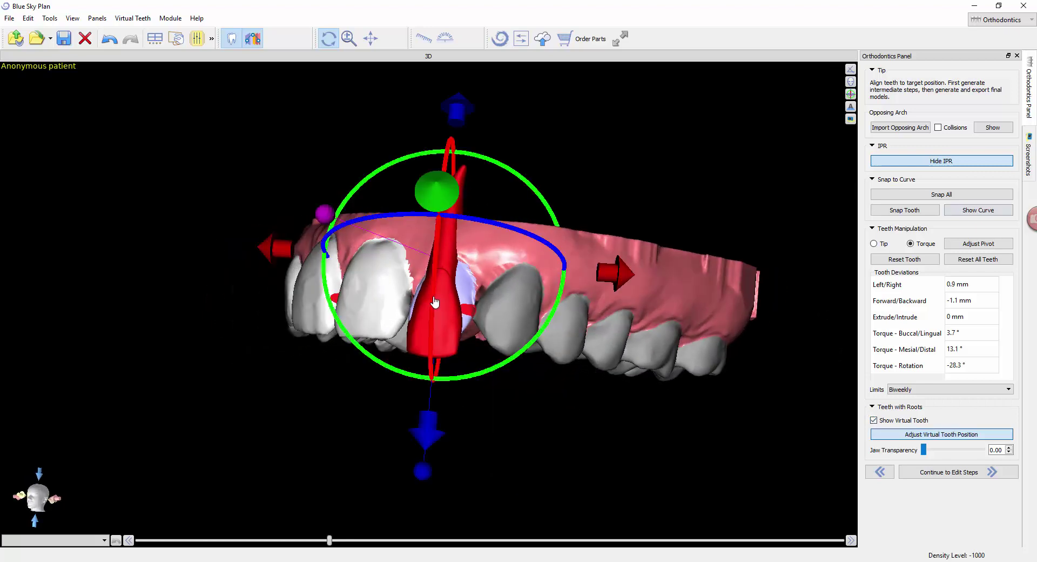
left_click_drag(454, 118, 459, 102)
left_click_drag(327, 196, 304, 181)
left_click_drag(646, 256, 651, 258)
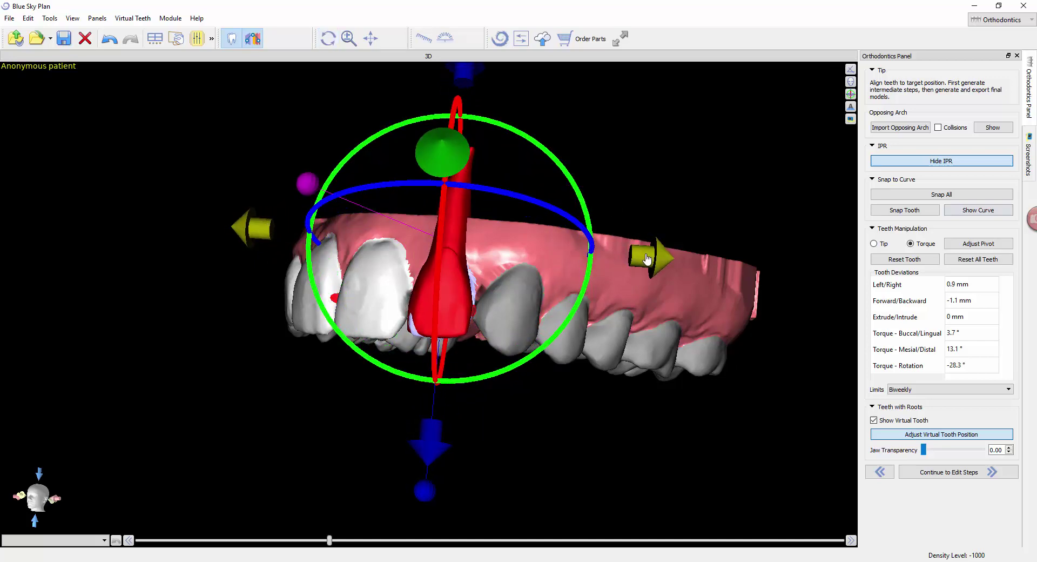
- Rotate the virtual tooth into alignment with the root, then hide the virtual tooth
left_click_drag(526, 427, 223, 340)
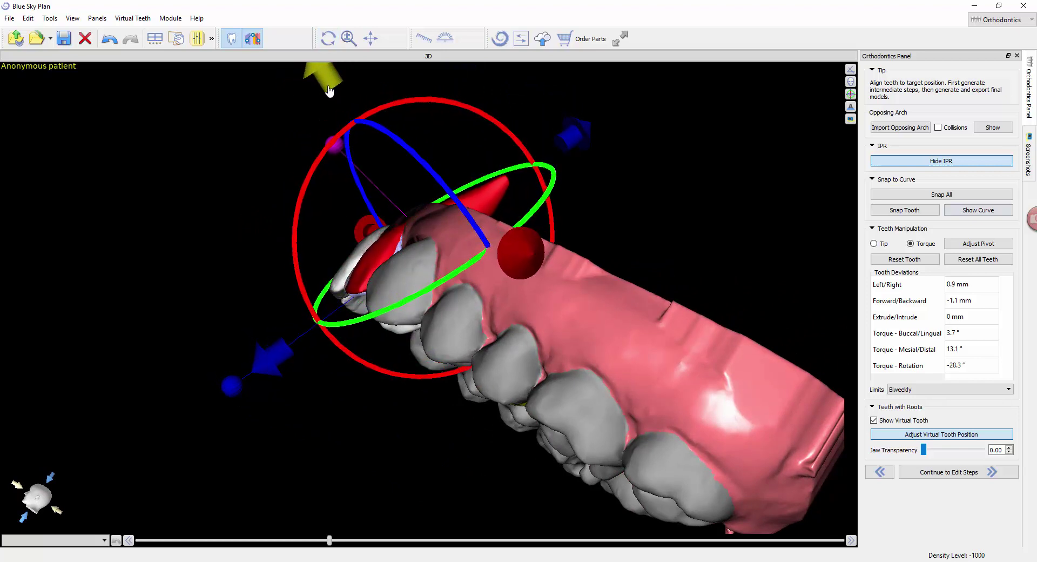
left_click_drag(220, 142, 529, 243)
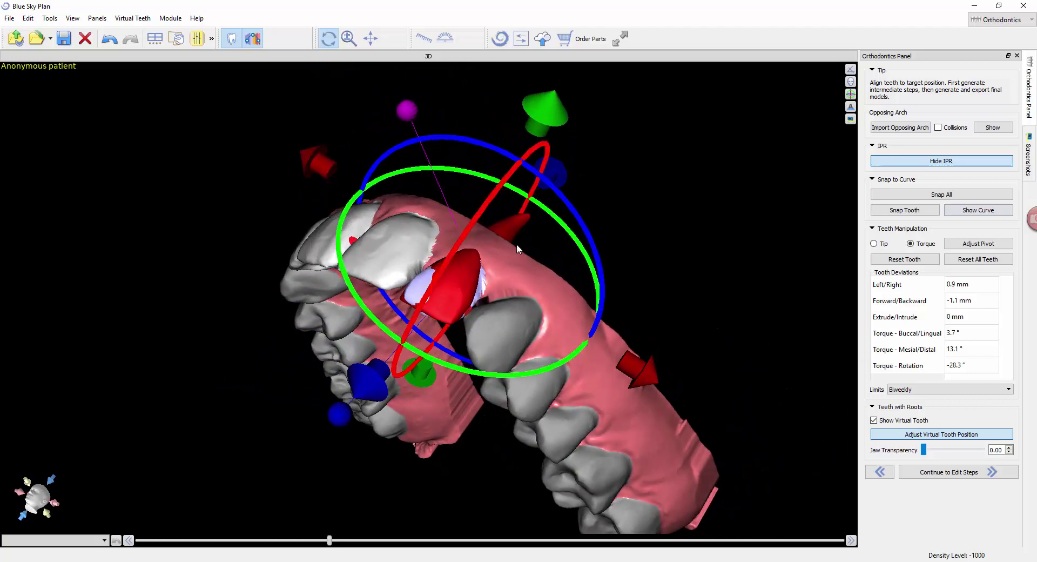
left_click_drag(650, 216, 763, 70)
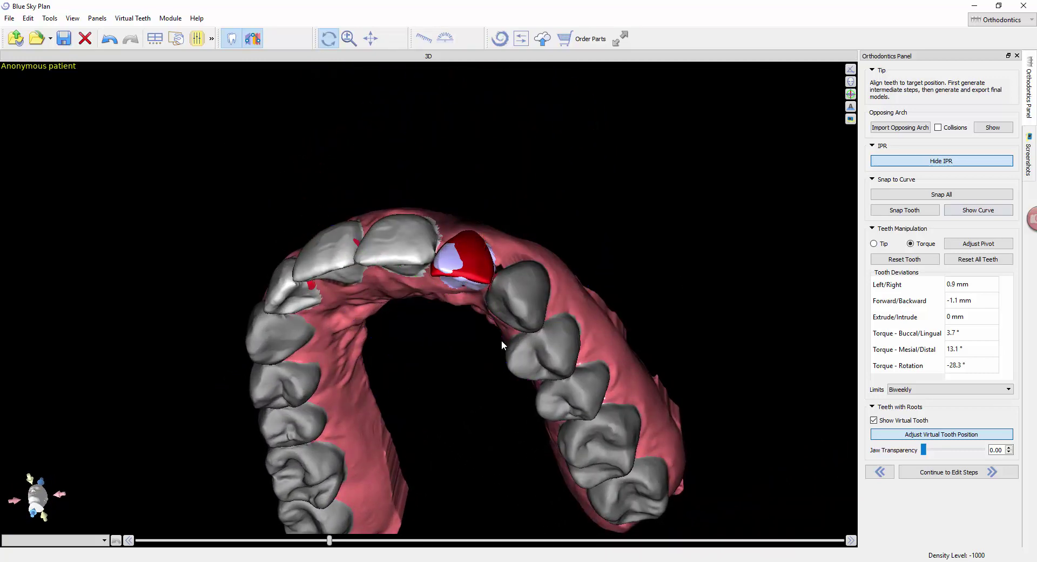
left_click_drag(567, 186, 340, 434)
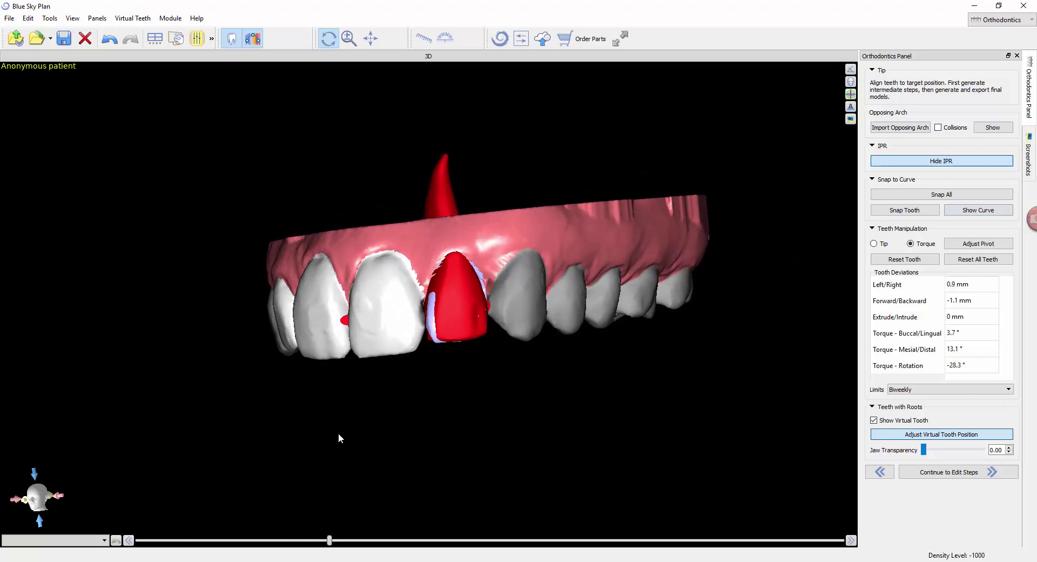
left_click(873, 420)
left_click_drag(513, 429, 302, 389)
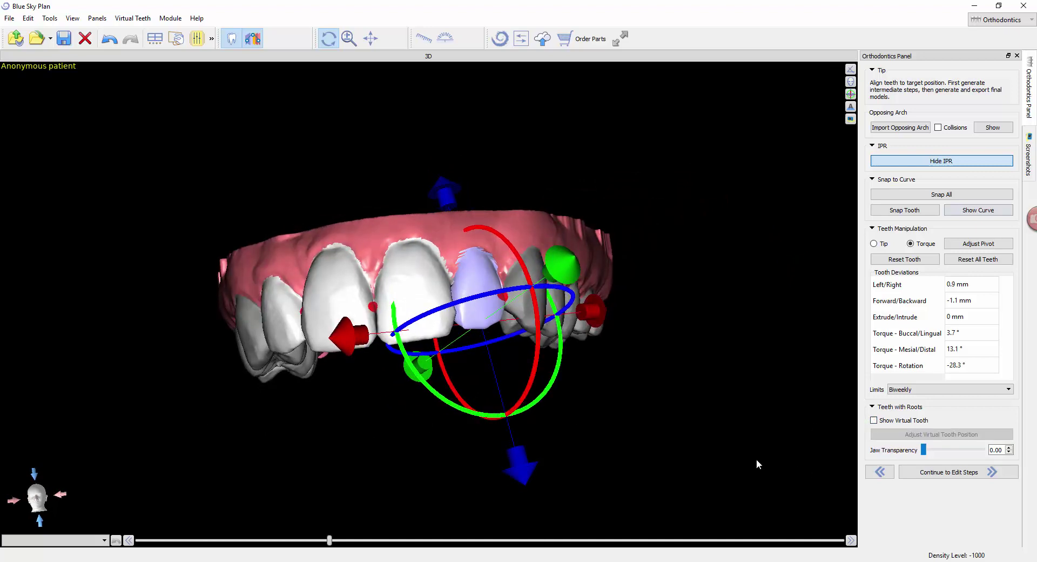
left_click(925, 473)
left_click_drag(756, 330, 792, 310)
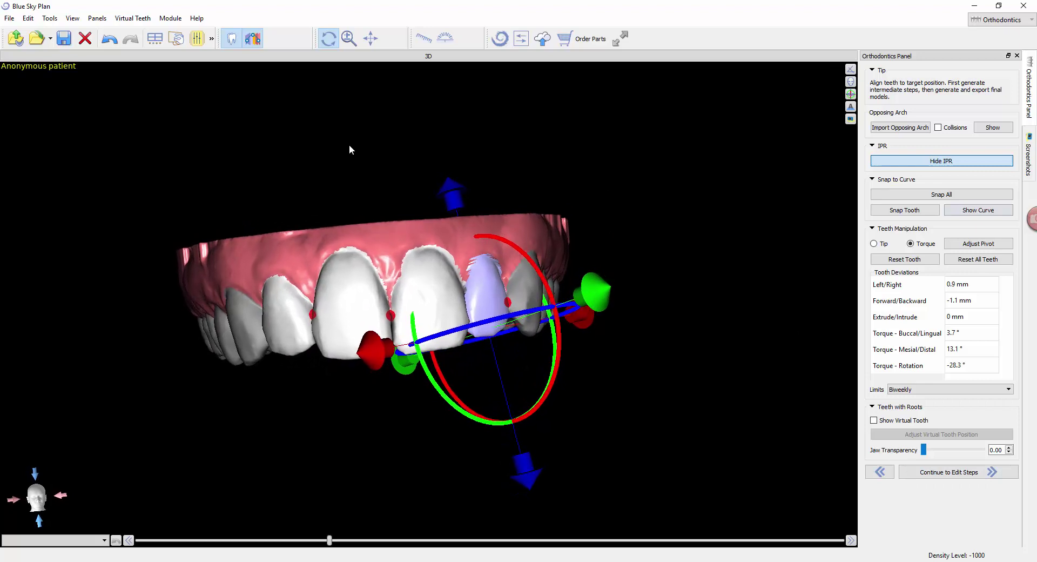